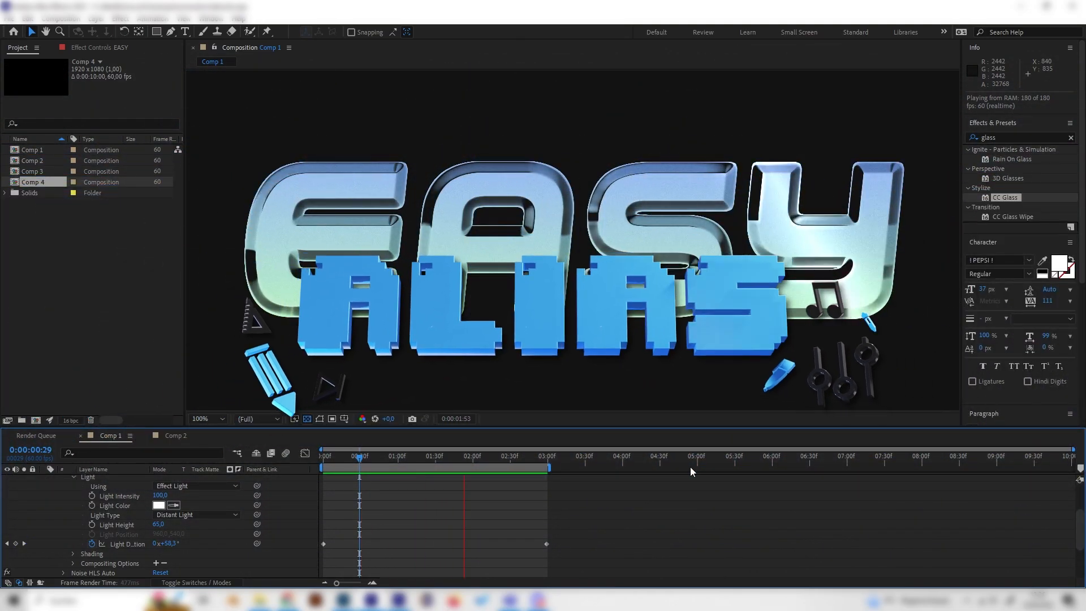
# Stop the preview, switch to Comp 2 and add a text layer reading "EASY".
pyautogui.press('space')
pyautogui.click(175, 435)
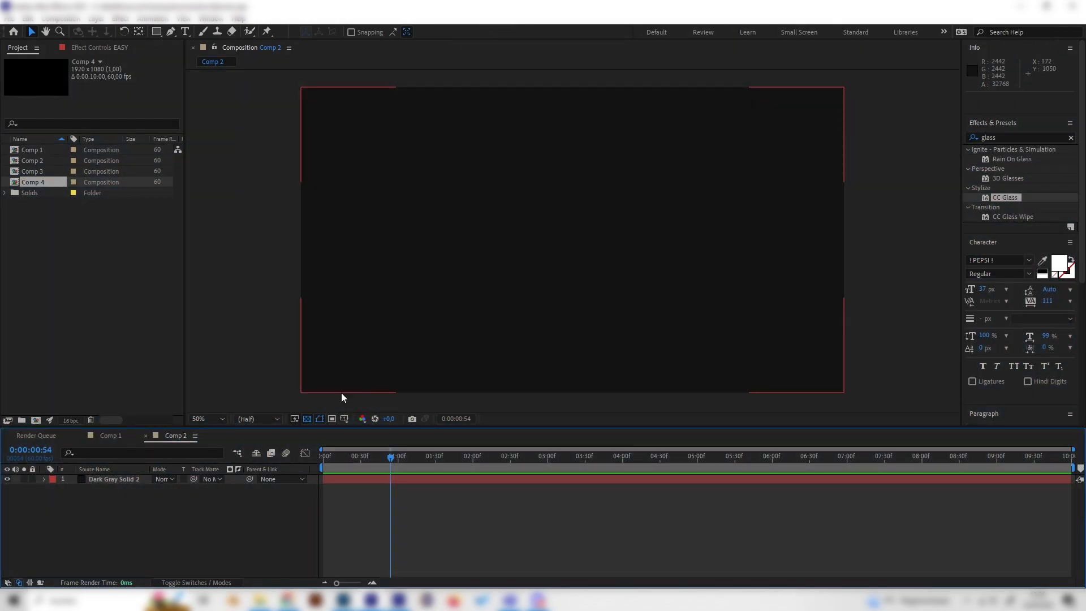
pyautogui.rightClick(197, 349)
pyautogui.moveTo(240, 359)
pyautogui.click(362, 372)
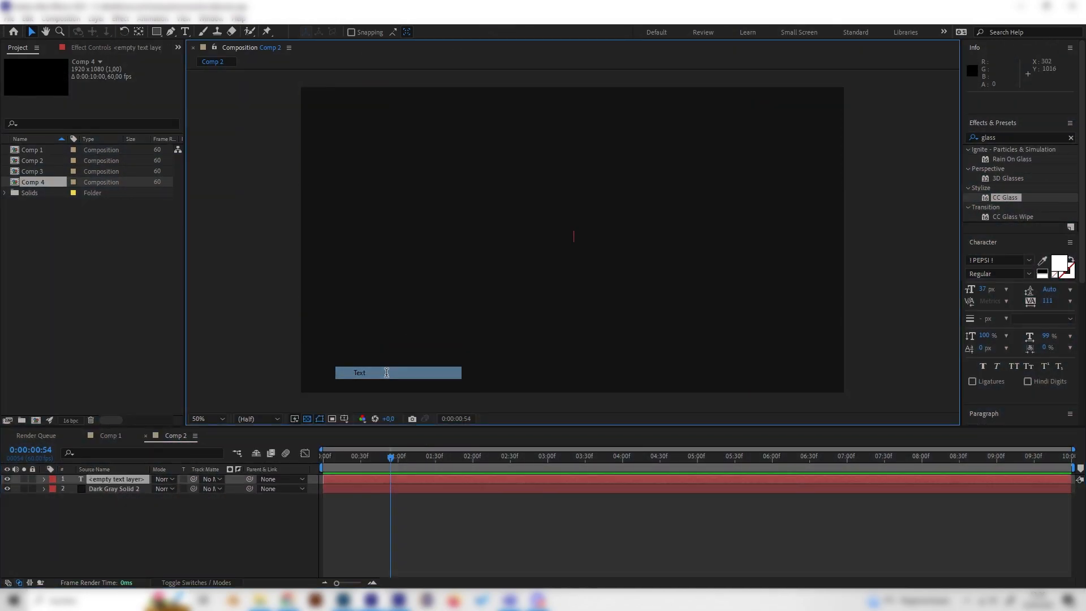
pyautogui.write('EASY')
# Scale the EASY text layer up to 759%.
pyautogui.click(117, 487)
pyautogui.click(117, 480)
pyautogui.press('s')
pyautogui.moveTo(189, 489); pyautogui.dragTo(547, 475)
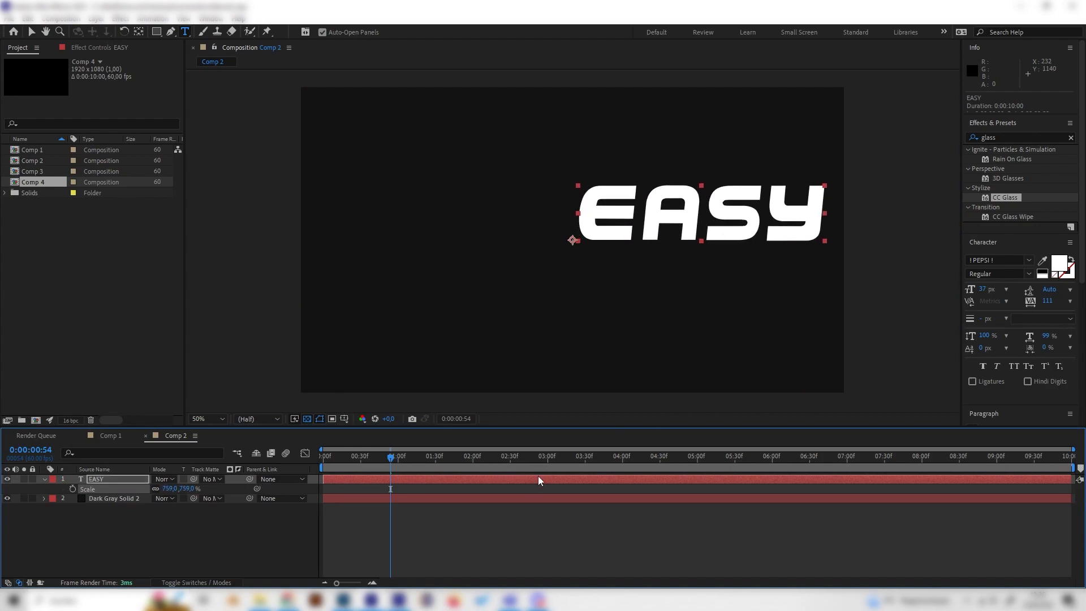
# Center the EASY text horizontally and vertically in the composition.
pyautogui.scroll(-5, 1027, 396)
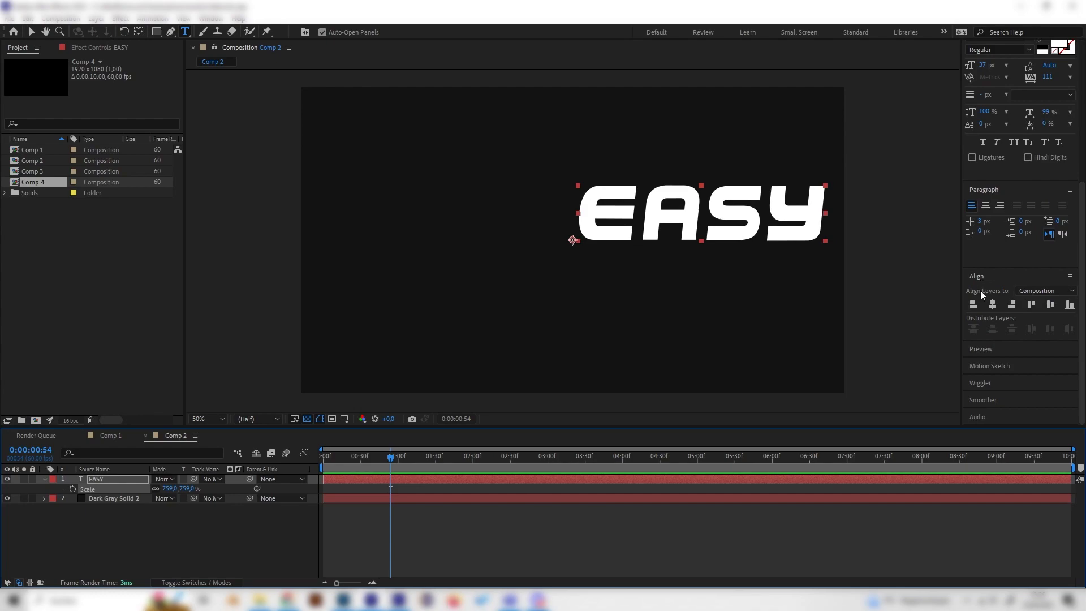
pyautogui.click(995, 306)
pyautogui.click(1050, 304)
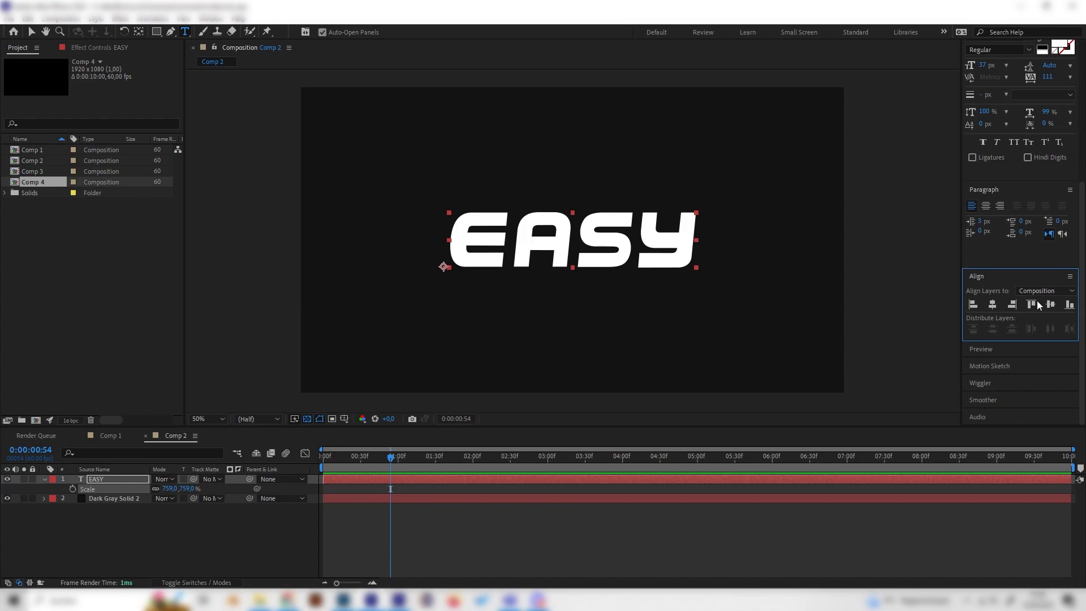
pyautogui.click(214, 19)
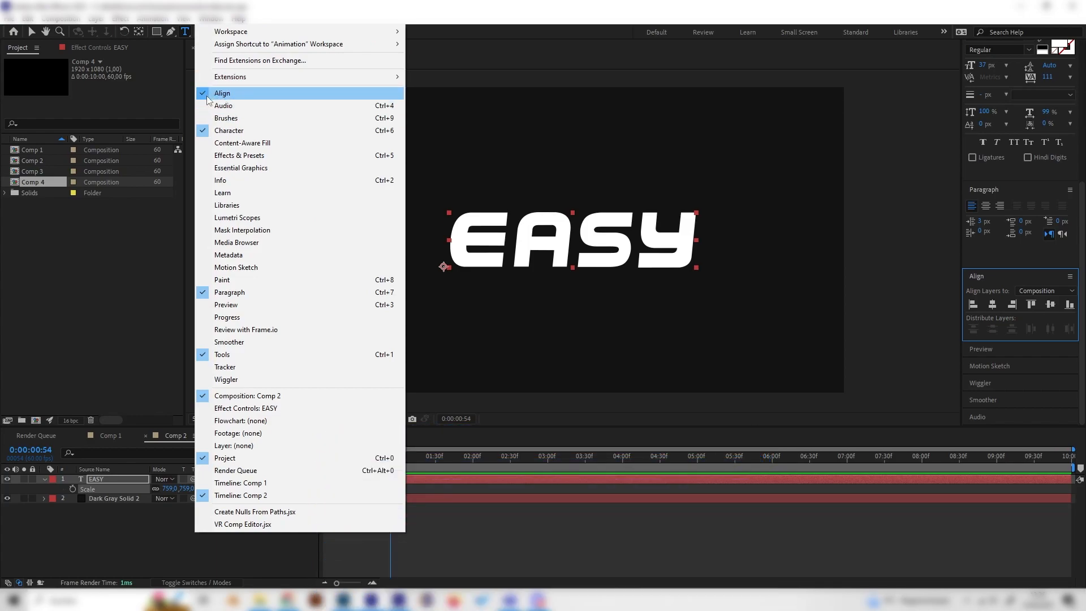
pyautogui.click(990, 307)
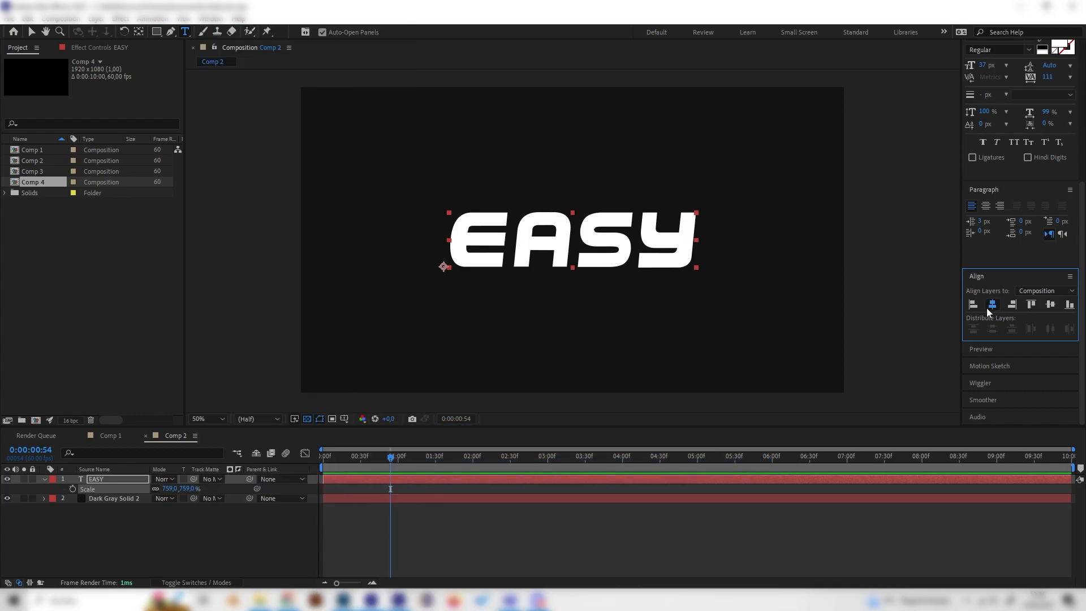
# Find the CC Glass effect and apply it to the EASY text layer.
pyautogui.click(208, 525)
pyautogui.click(136, 485)
pyautogui.hotkey('ctrl', '5')
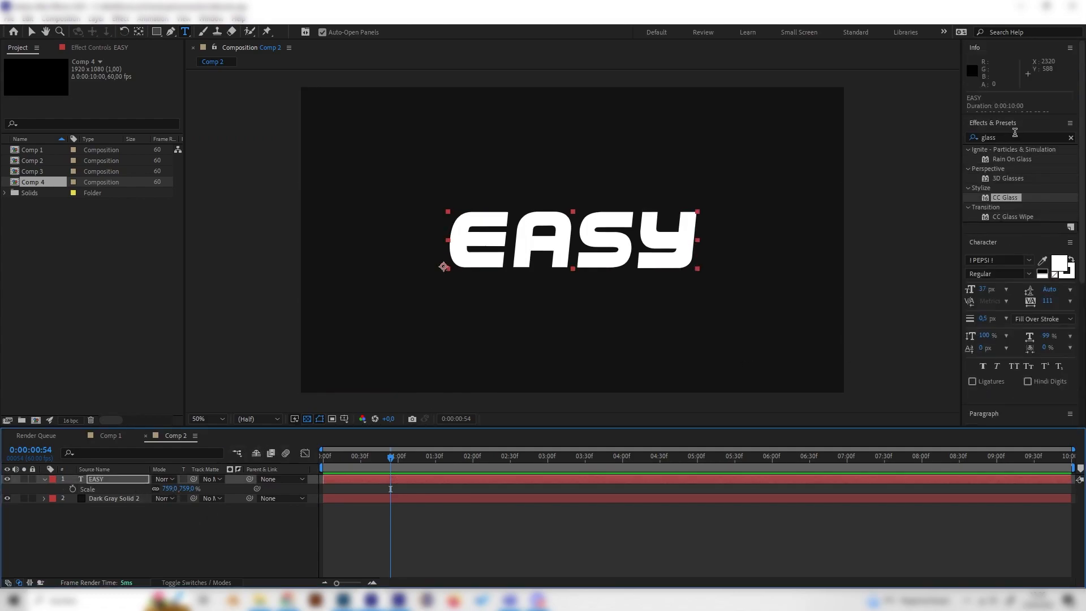
pyautogui.write('glas')
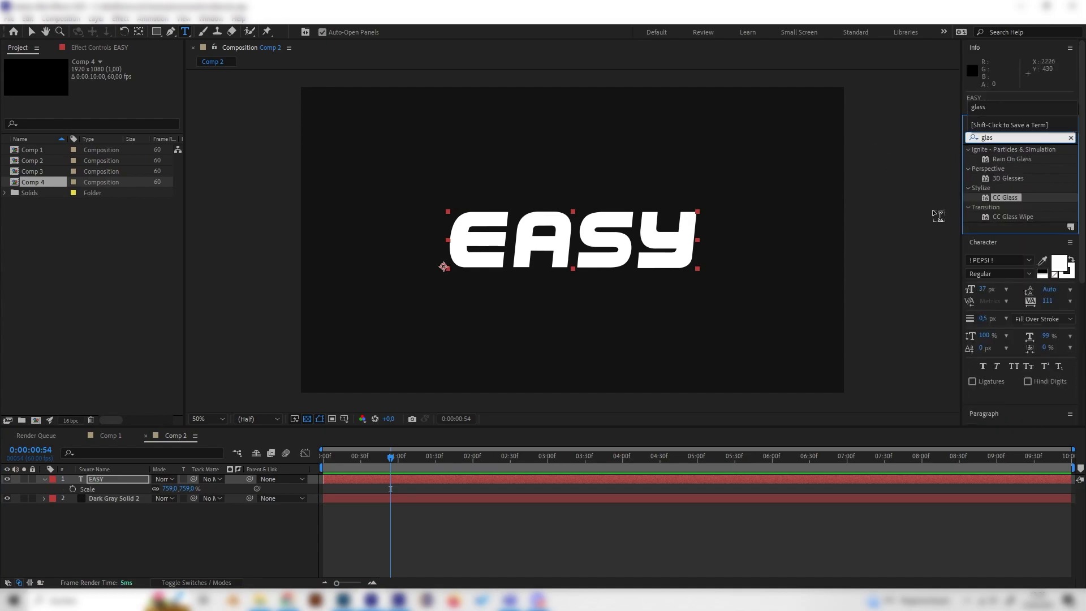
pyautogui.click(1004, 194)
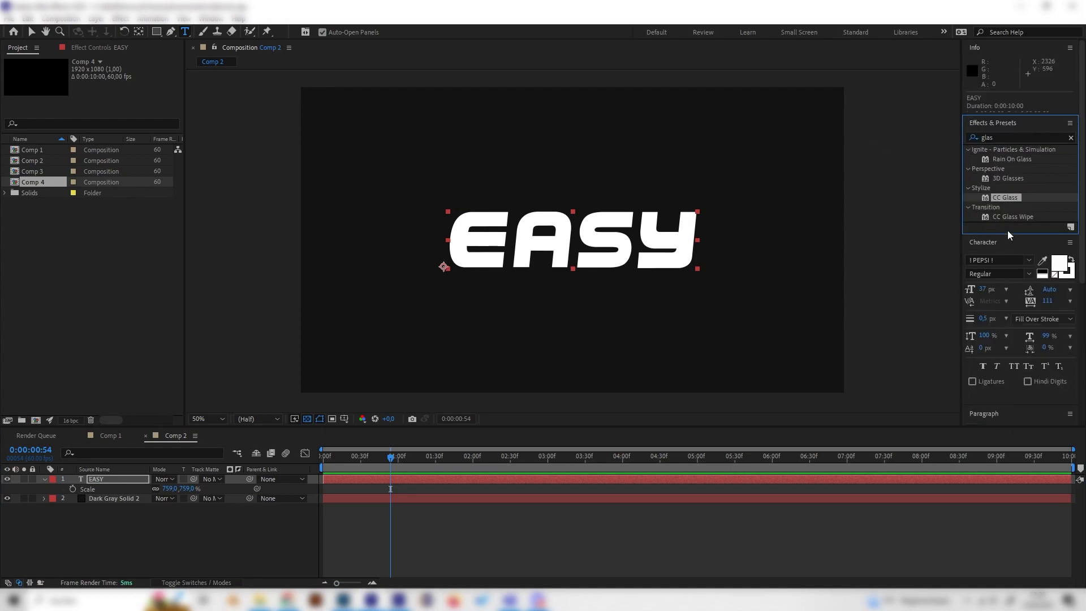
pyautogui.moveTo(1010, 195); pyautogui.dragTo(120, 483)
pyautogui.press('v')
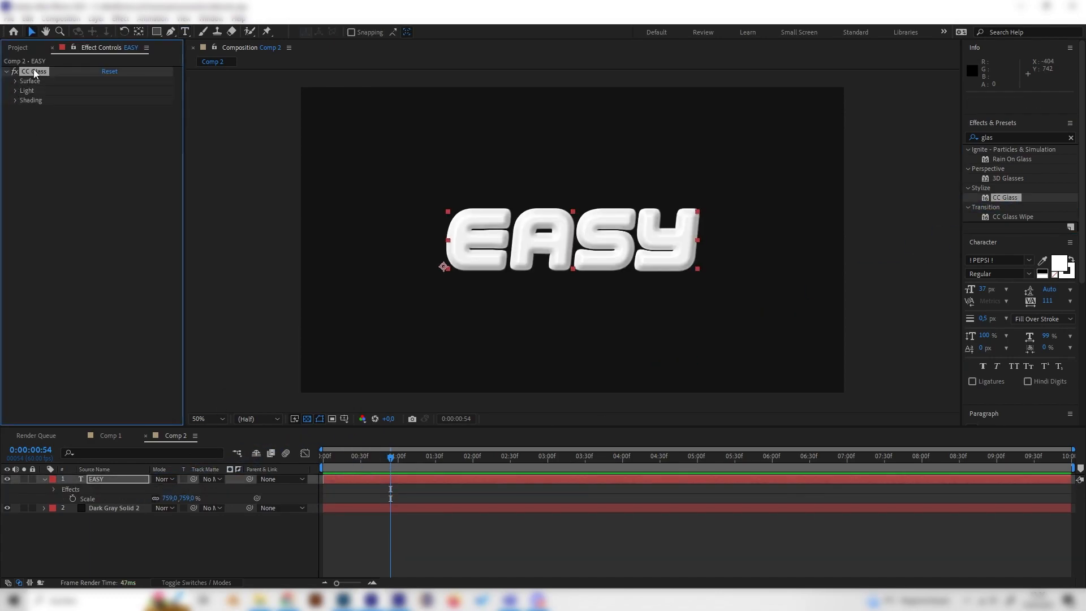
# Set the CC Glass surface to Softness 10, Height 65 and Displacement 150.
pyautogui.click(15, 81)
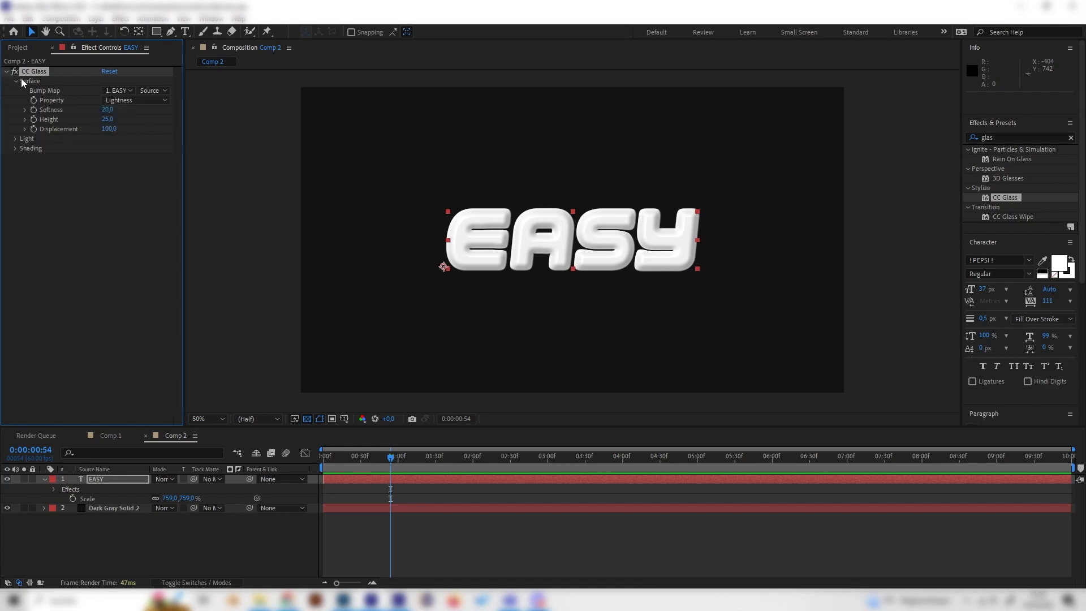
pyautogui.click(115, 109)
pyautogui.write('10')
pyautogui.press('Return')
pyautogui.click(107, 119)
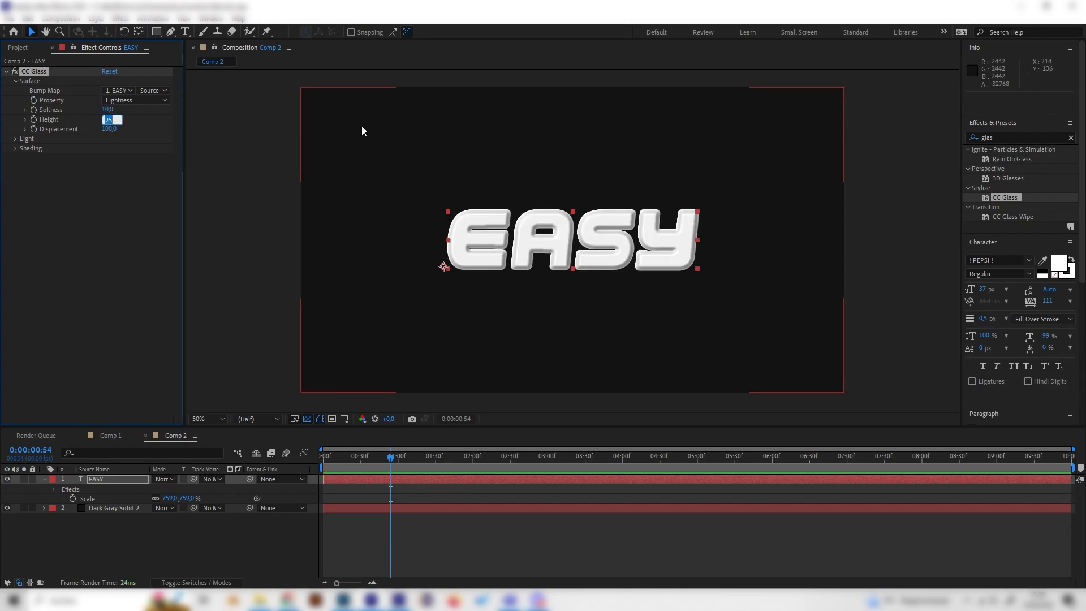
pyautogui.press('Return')
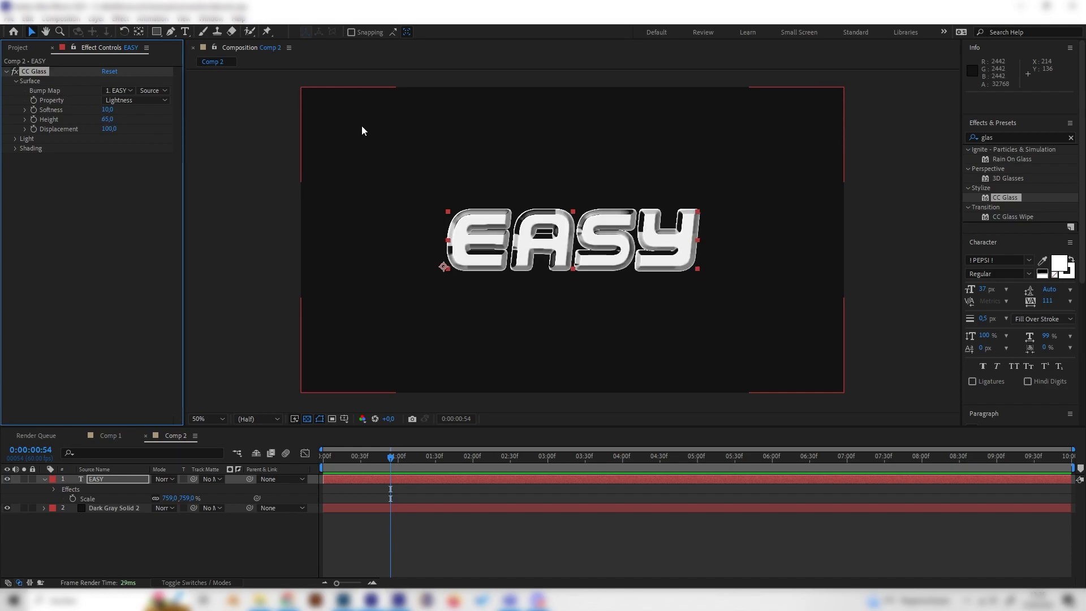
pyautogui.click(109, 129)
pyautogui.write('111')
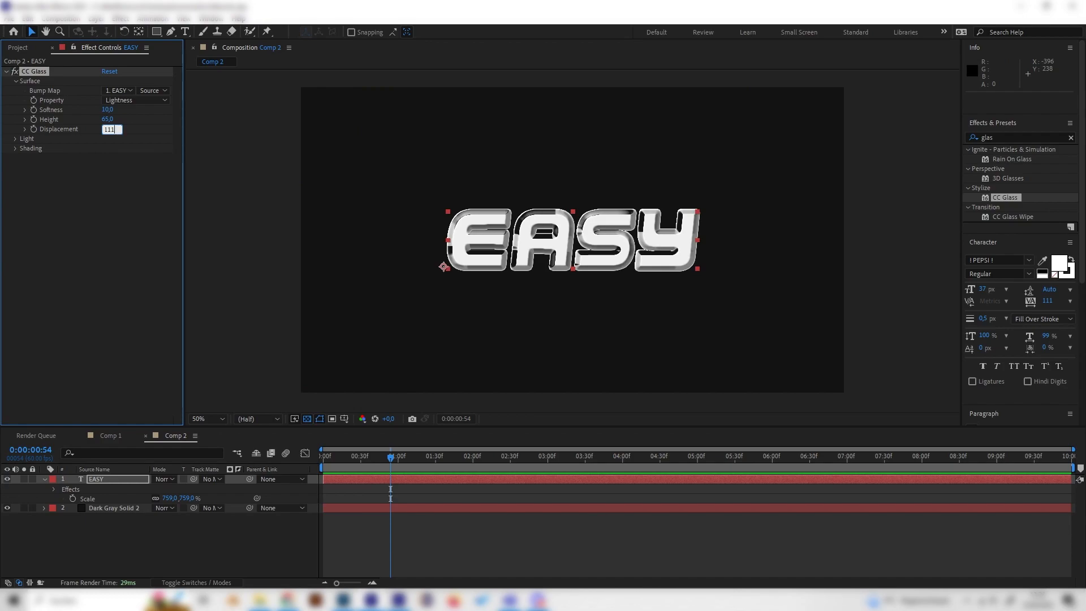
pyautogui.write('50')
pyautogui.press('Return')
pyautogui.press('/')
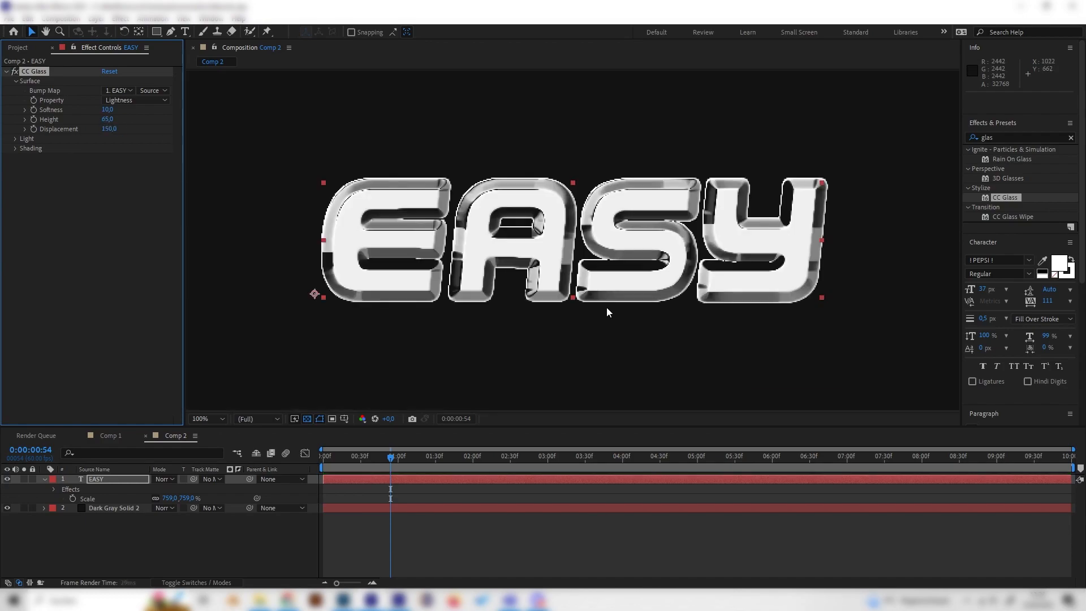
pyautogui.press('.')
pyautogui.press(',')
# Animate the CC Glass Light Direction by one full revolution, with keyframes at the timeline's start and at 0:00:09:59.
pyautogui.moveTo(390, 461); pyautogui.dragTo(229, 490)
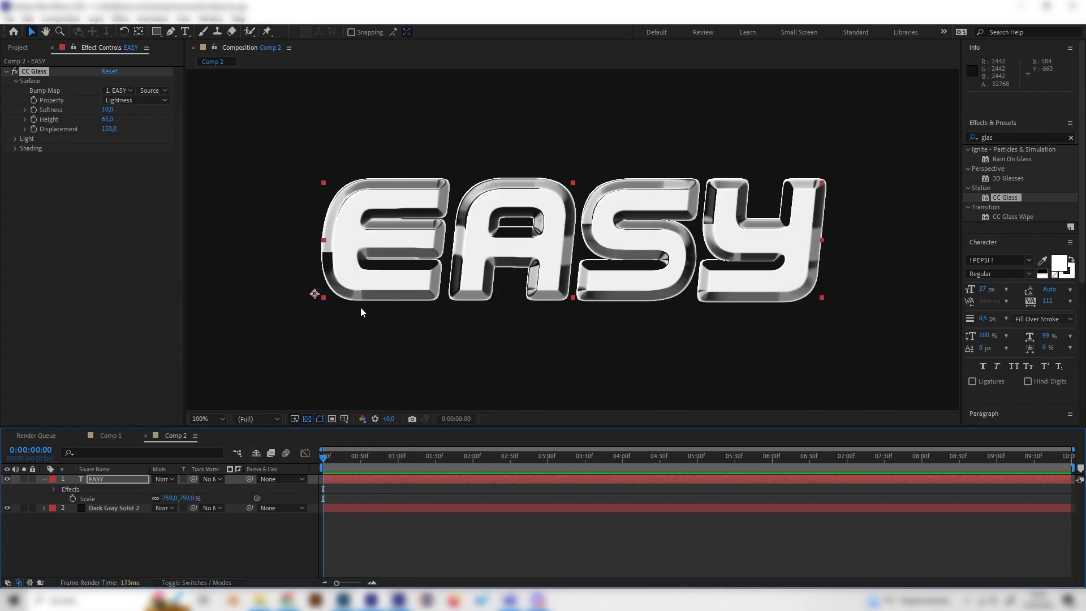
pyautogui.click(19, 139)
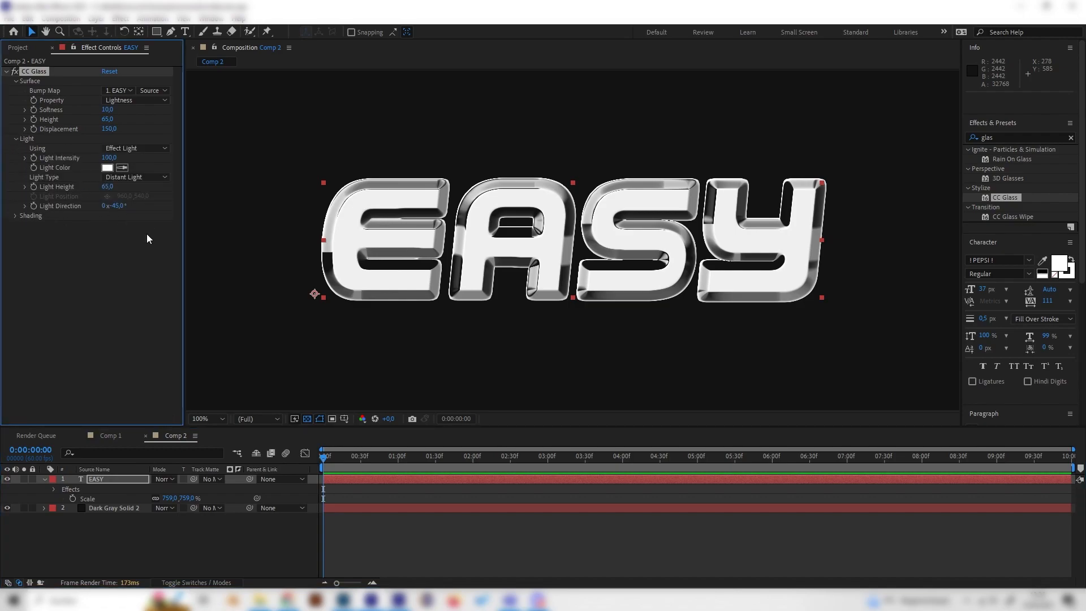
pyautogui.click(17, 139)
pyautogui.click(17, 138)
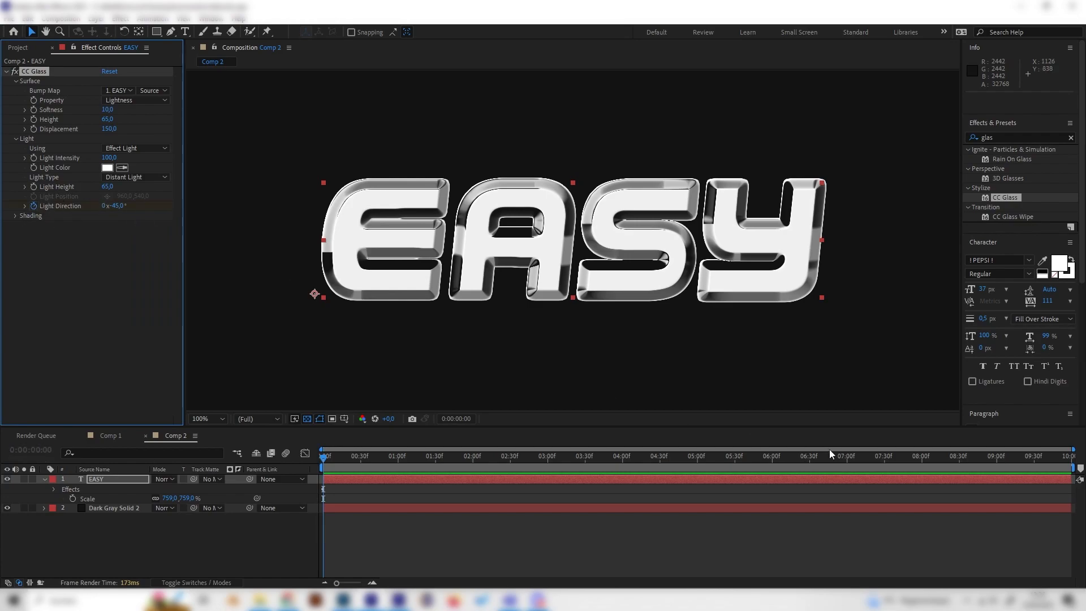
pyautogui.click(854, 456)
pyautogui.moveTo(887, 456); pyautogui.dragTo(1072, 456)
pyautogui.click(106, 206)
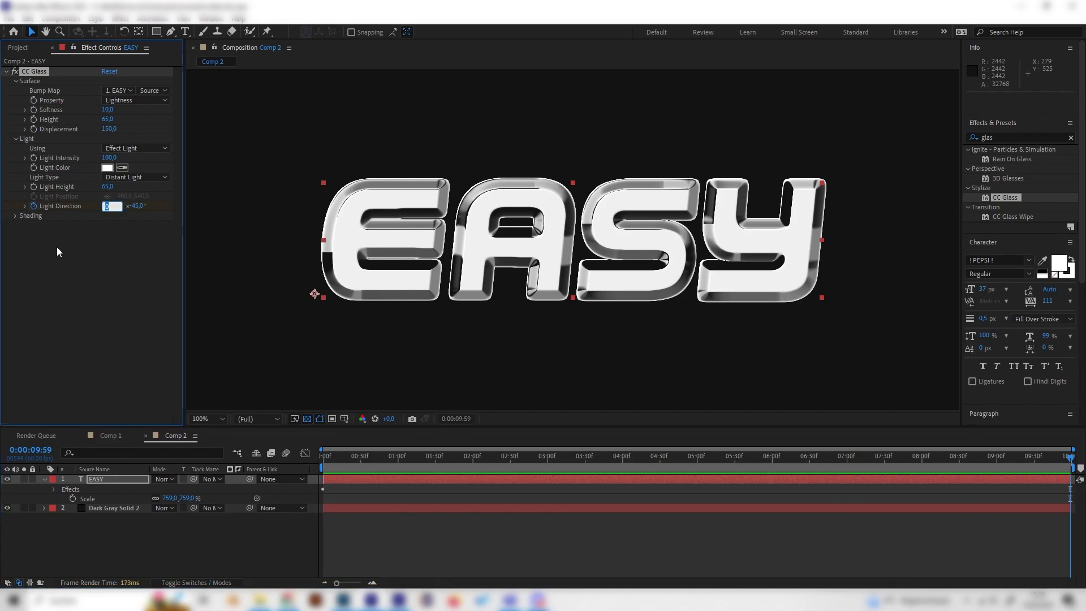
pyautogui.write('1')
pyautogui.press('Return')
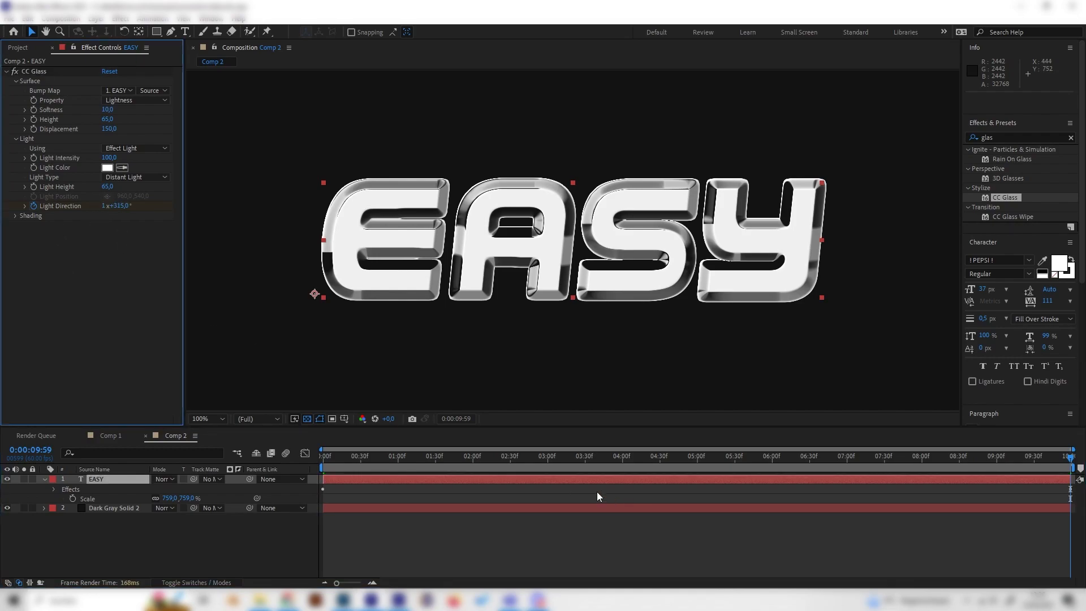
# Return to the first frame, apply Noise HLS Auto to the EASY text and set its Lightness to 10%.
pyautogui.moveTo(534, 463); pyautogui.dragTo(278, 477)
pyautogui.click(1009, 130)
pyautogui.click(995, 137)
pyautogui.write('noi')
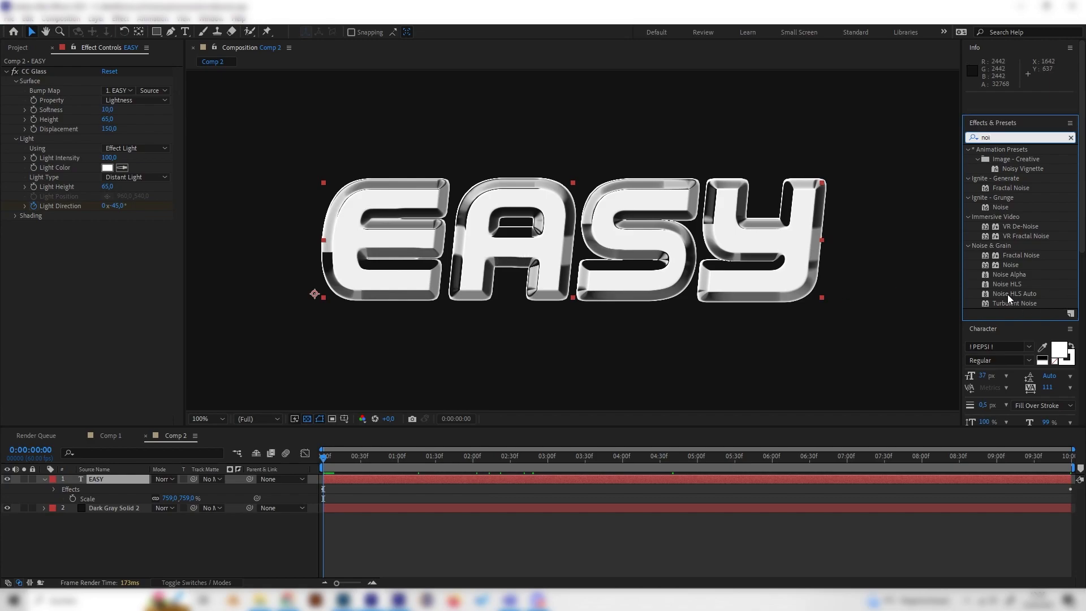
pyautogui.moveTo(1022, 293); pyautogui.dragTo(158, 268)
pyautogui.click(107, 254)
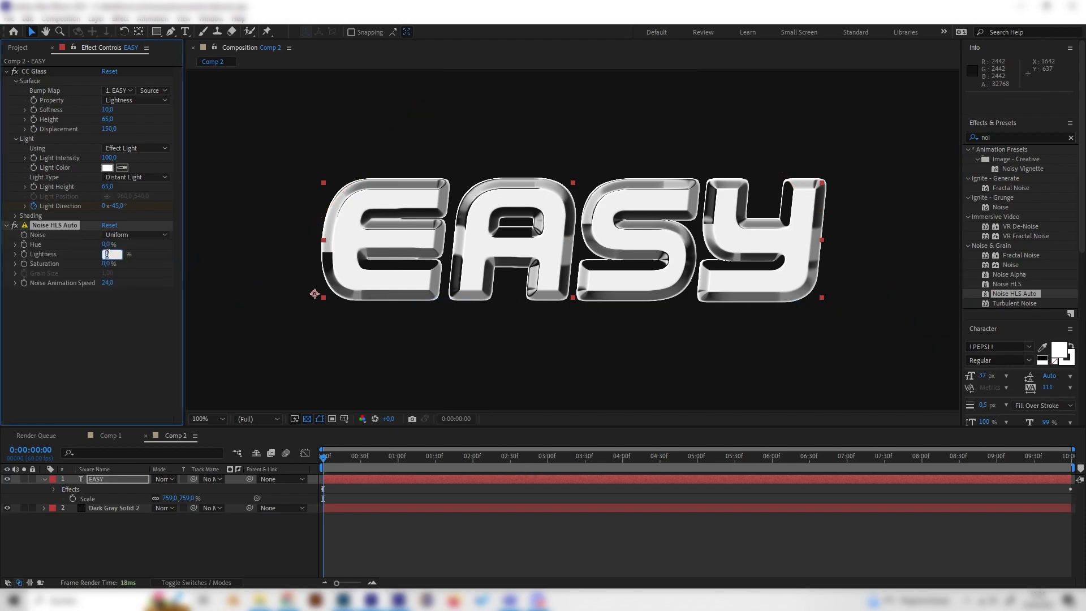
pyautogui.write('10')
pyautogui.scroll(1, 403, 281)
pyautogui.scroll(-1, 417, 254)
pyautogui.scroll(1, 418, 259)
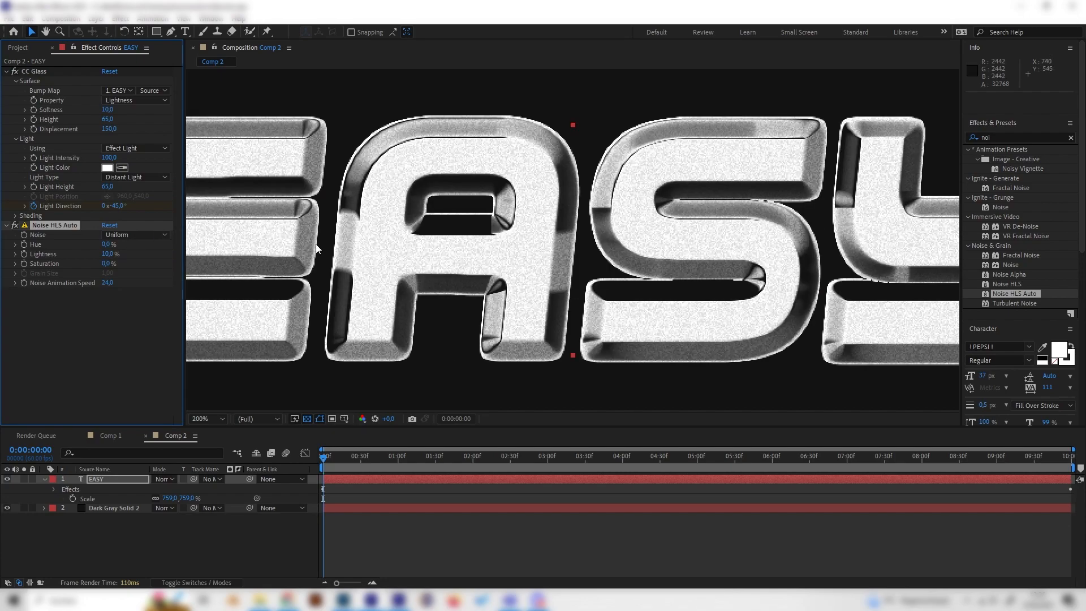
pyautogui.scroll(-1, 256, 238)
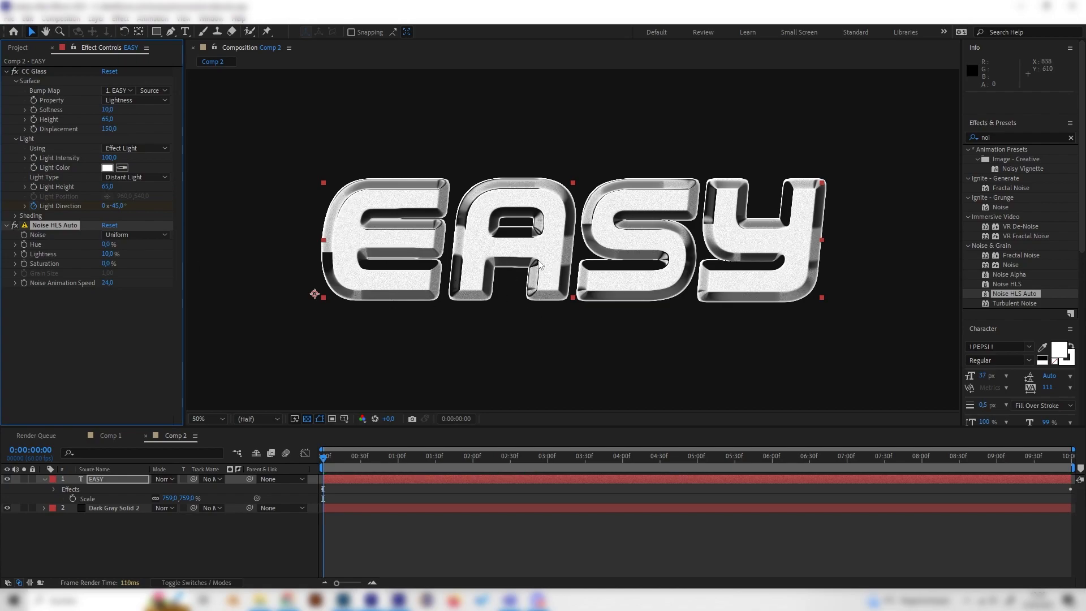
pyautogui.scroll(-1, 594, 294)
pyautogui.scroll(1, 650, 327)
# Find the Gradient Ramp effect and add it to the EASY text below Noise HLS Auto.
pyautogui.moveTo(1010, 137); pyautogui.dragTo(920, 134)
pyautogui.press('BackSpace')
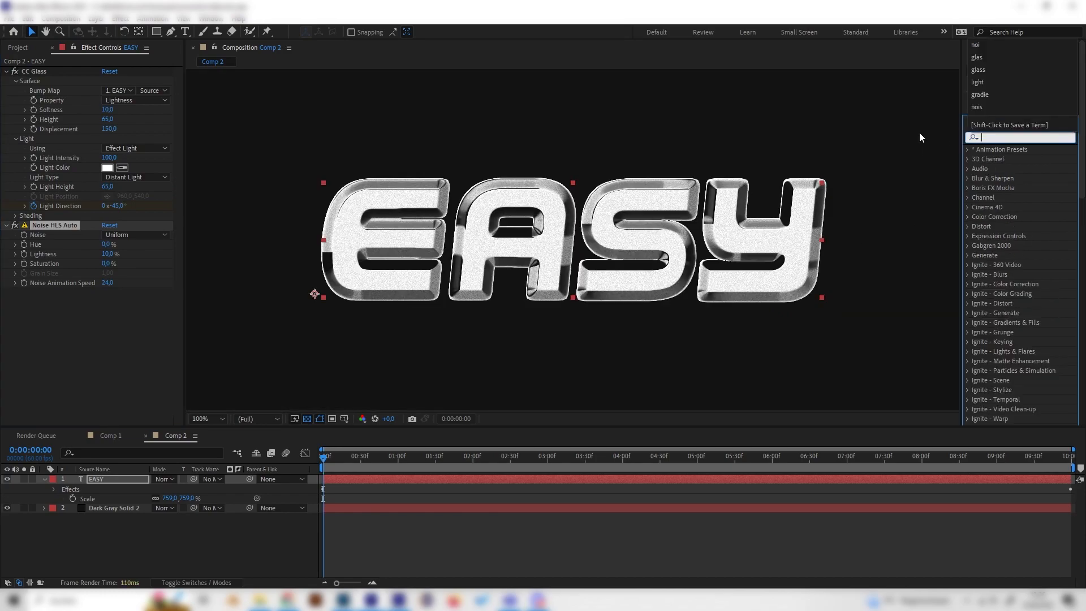
pyautogui.write('grad')
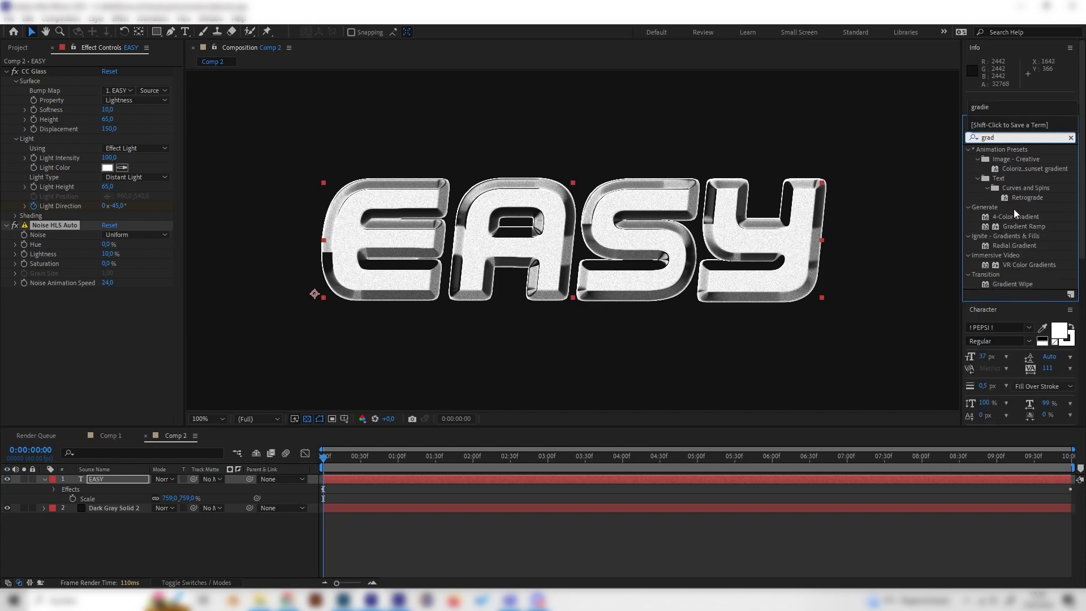
pyautogui.click(1004, 224)
pyautogui.moveTo(1026, 226); pyautogui.dragTo(110, 351)
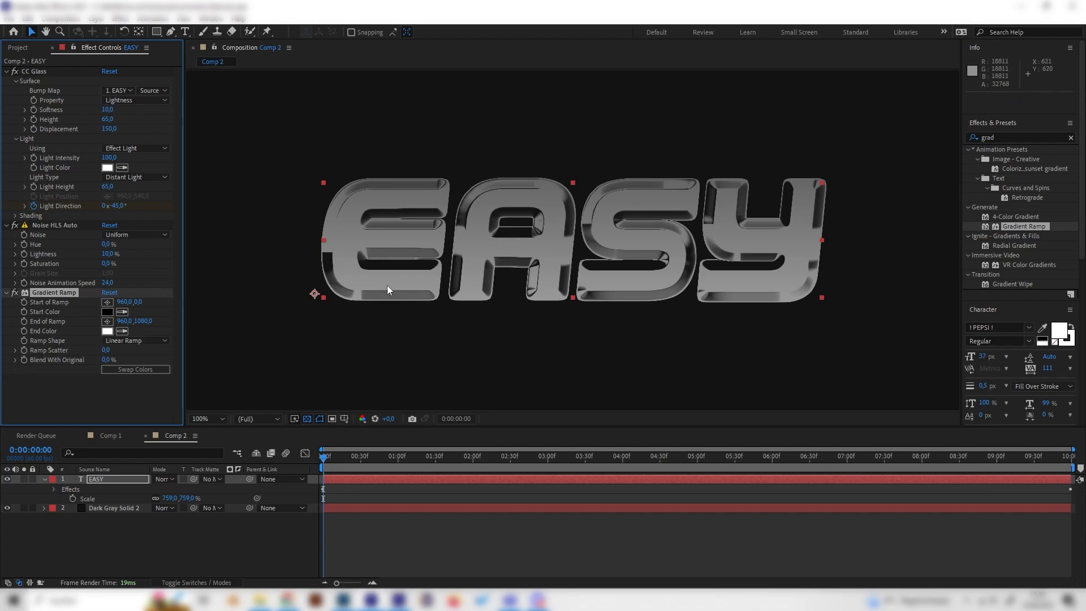
# Place the ramp's start just above the text at about 965, 412 and its end just below at about 964, 680.
pyautogui.press(',')
pyautogui.press(',')
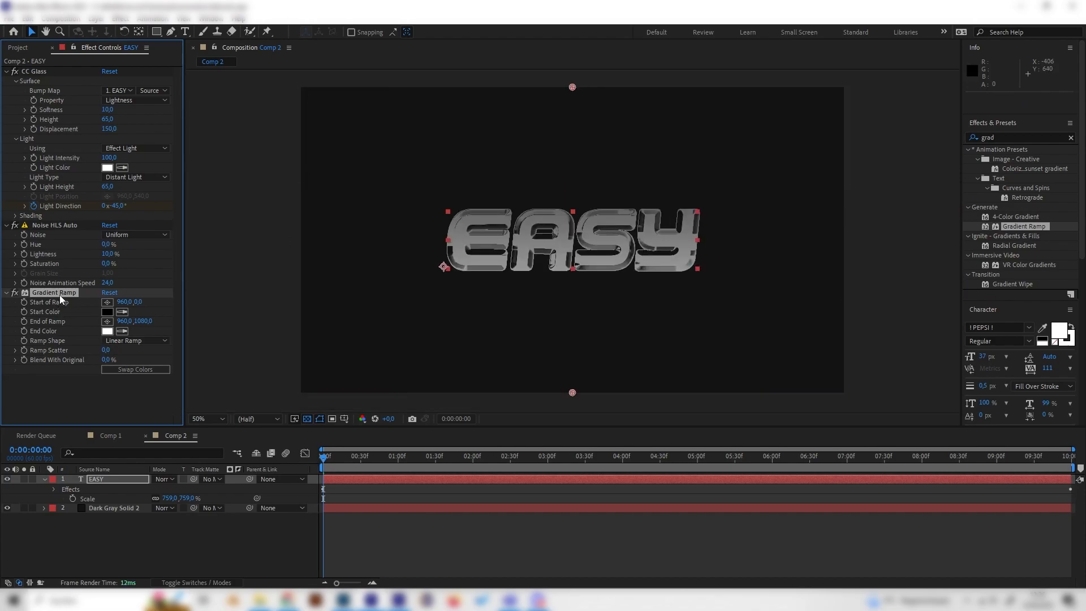
pyautogui.moveTo(572, 88); pyautogui.dragTo(577, 199)
pyautogui.moveTo(572, 392); pyautogui.dragTo(574, 283)
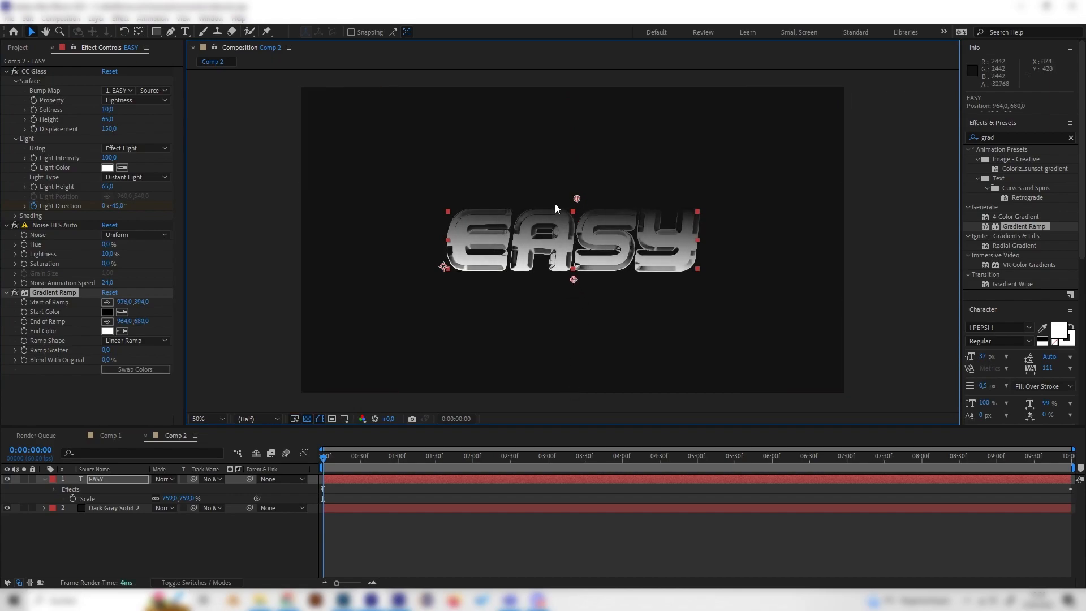
pyautogui.press('/')
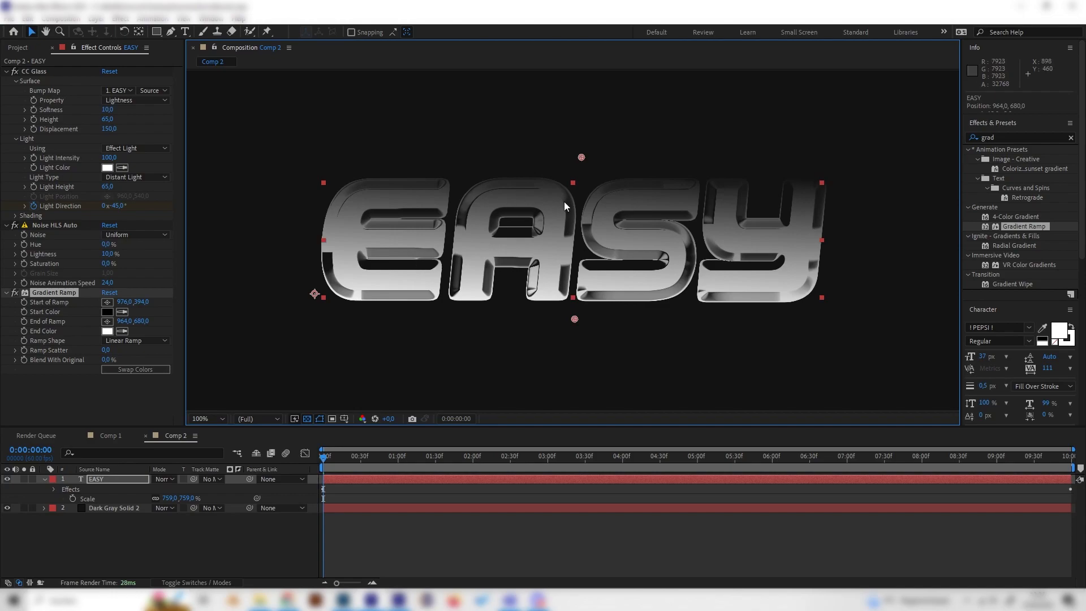
pyautogui.moveTo(582, 160); pyautogui.dragTo(576, 171)
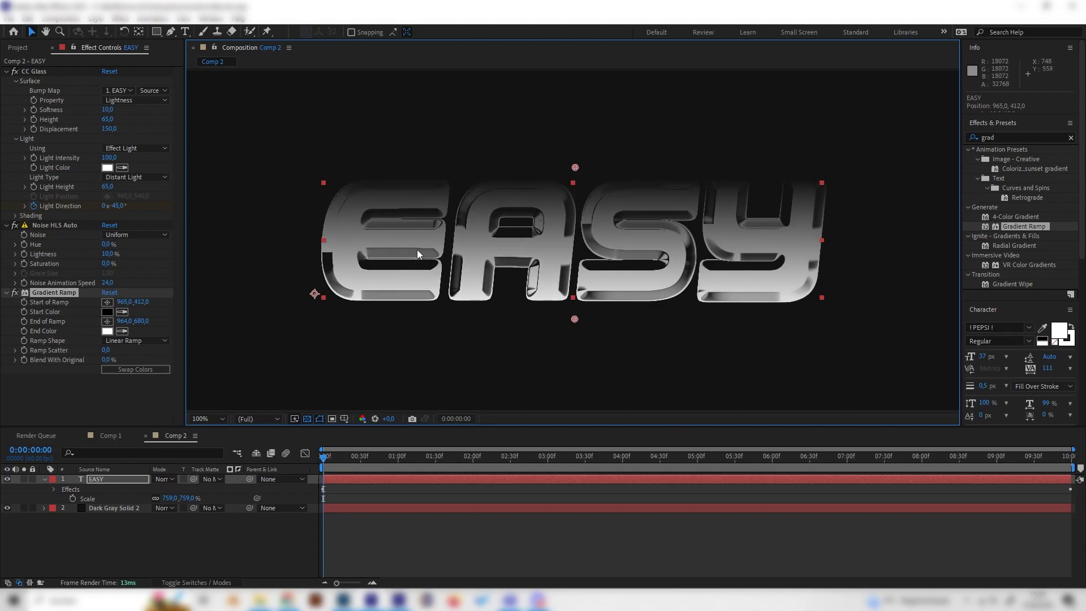
# Set the Gradient Ramp's start color to a bright light blue.
pyautogui.click(107, 313)
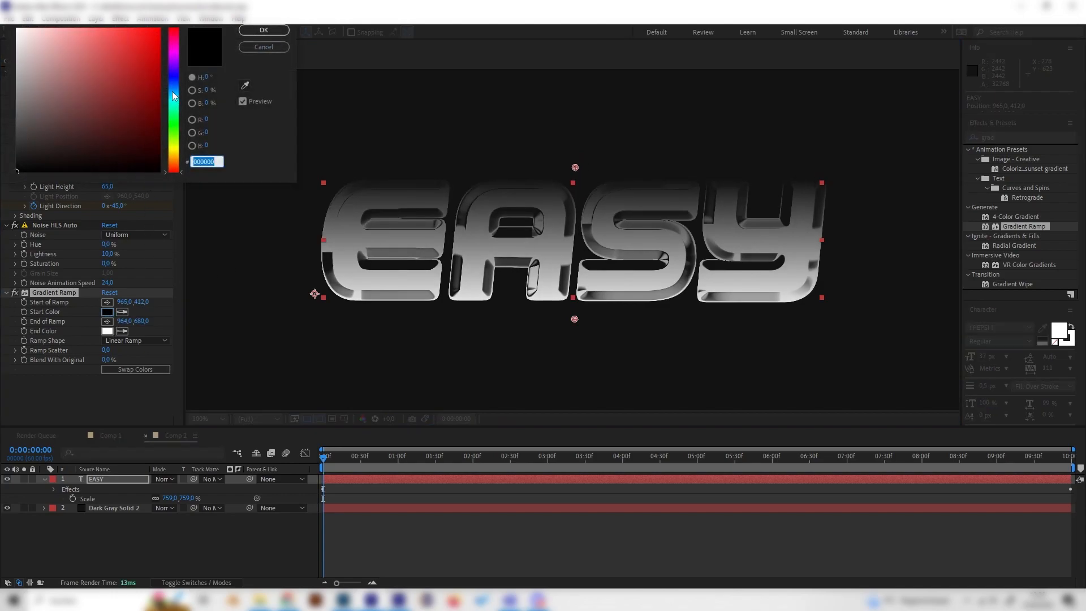
pyautogui.click(173, 91)
pyautogui.click(127, 28)
pyautogui.click(263, 30)
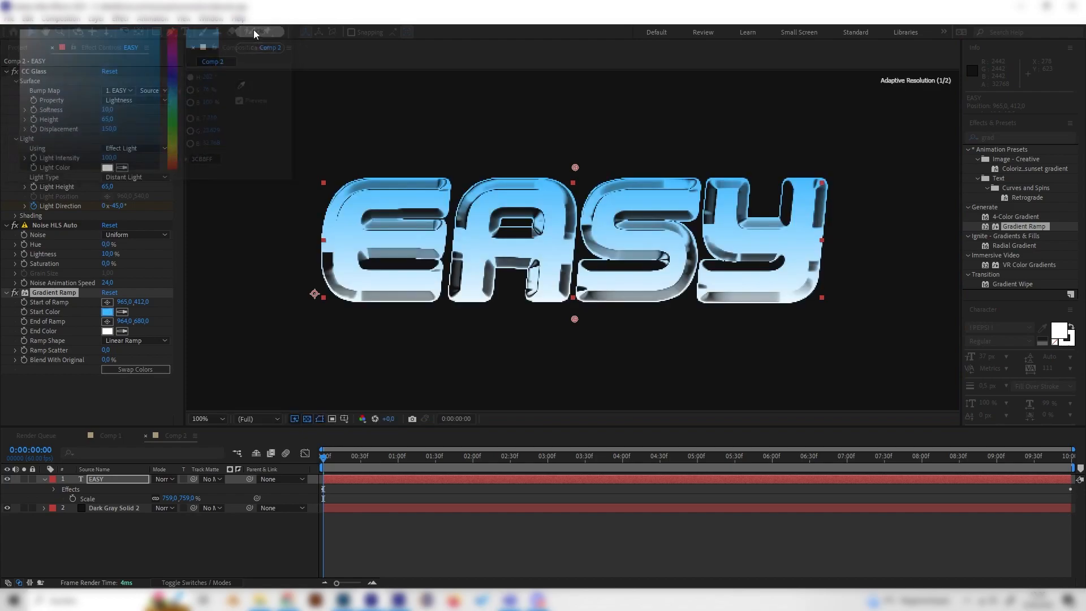
# Set the Gradient Ramp's end color to a bright green.
pyautogui.click(107, 332)
pyautogui.click(173, 120)
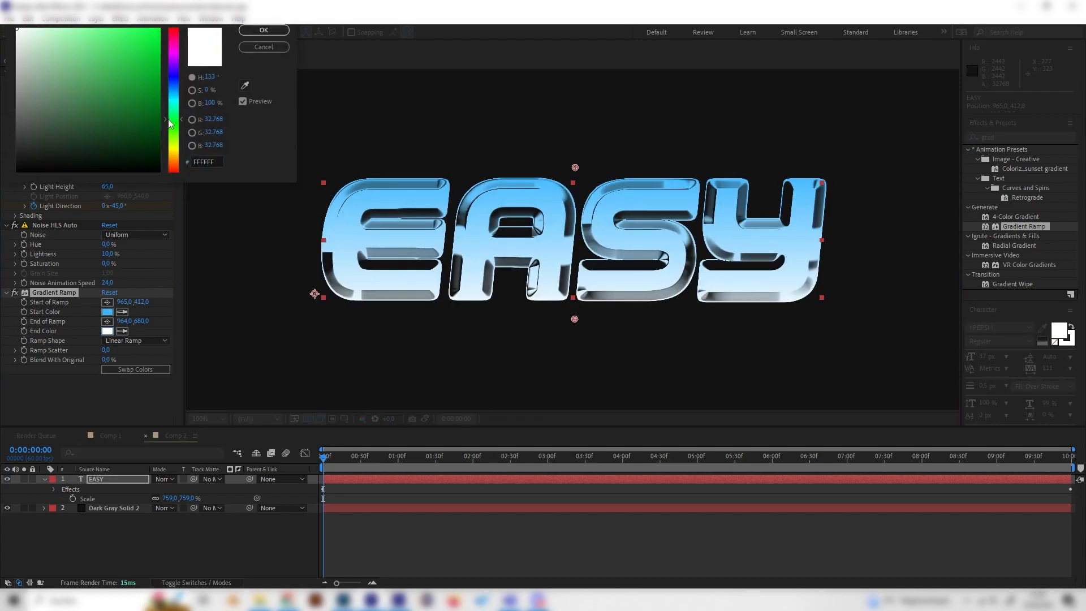
pyautogui.click(122, 28)
pyautogui.click(263, 30)
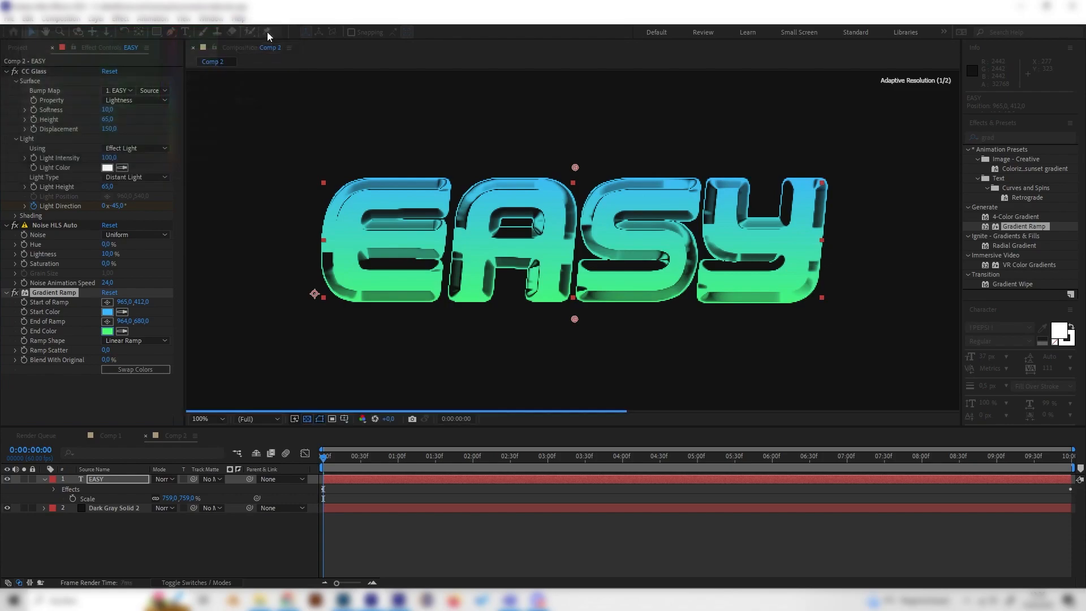
# Try the Gradient Ramp's Blend With Original at 80%, settle on 60%, and scrub to 0:00:01:24 to check the look.
pyautogui.click(108, 360)
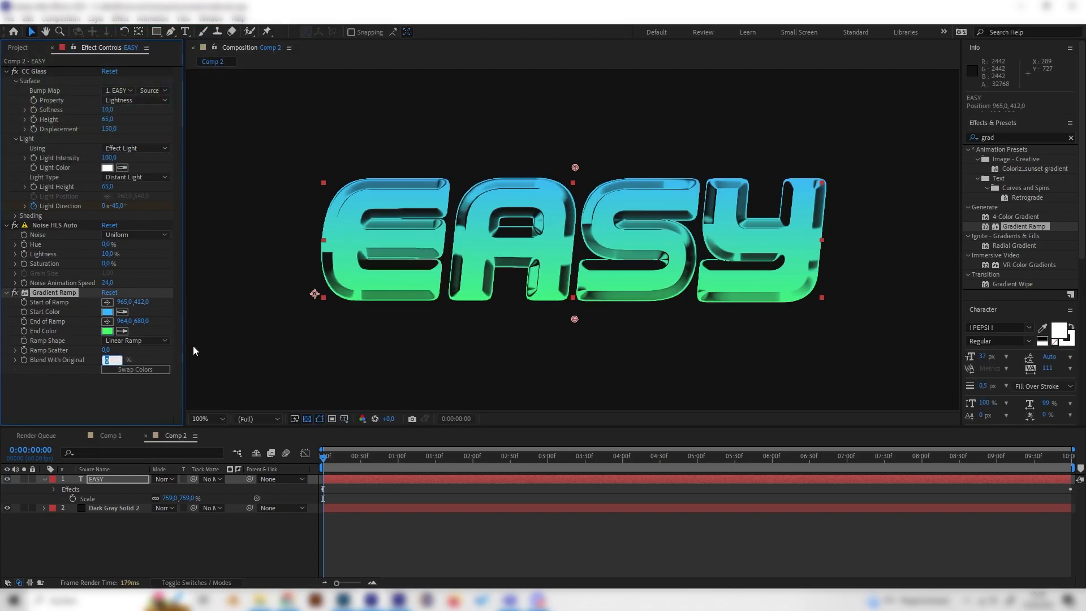
pyautogui.write('80')
pyautogui.press('Return')
pyautogui.click(111, 361)
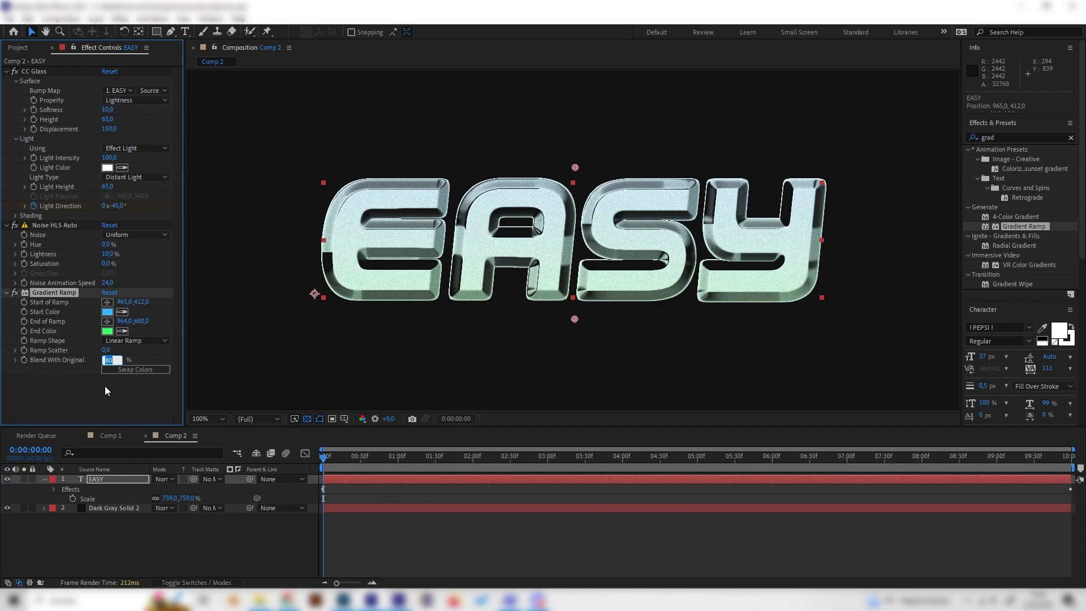
pyautogui.write('60')
pyautogui.press('Return')
pyautogui.scroll(1, 494, 265)
pyautogui.scroll(-1, 491, 270)
pyautogui.moveTo(443, 456)
pyautogui.mouseDown()
pyautogui.moveTo(382, 460)
pyautogui.moveTo(555, 474)
pyautogui.moveTo(428, 470)
pyautogui.mouseUp()
pyautogui.scroll(-1, 487, 351)
pyautogui.scroll(1, 487, 350)
# Clear the effects search, inspect the EASY text in Comp 1 at 0:00:01:00, and return to Comp 2.
pyautogui.moveTo(1002, 137); pyautogui.dragTo(914, 148)
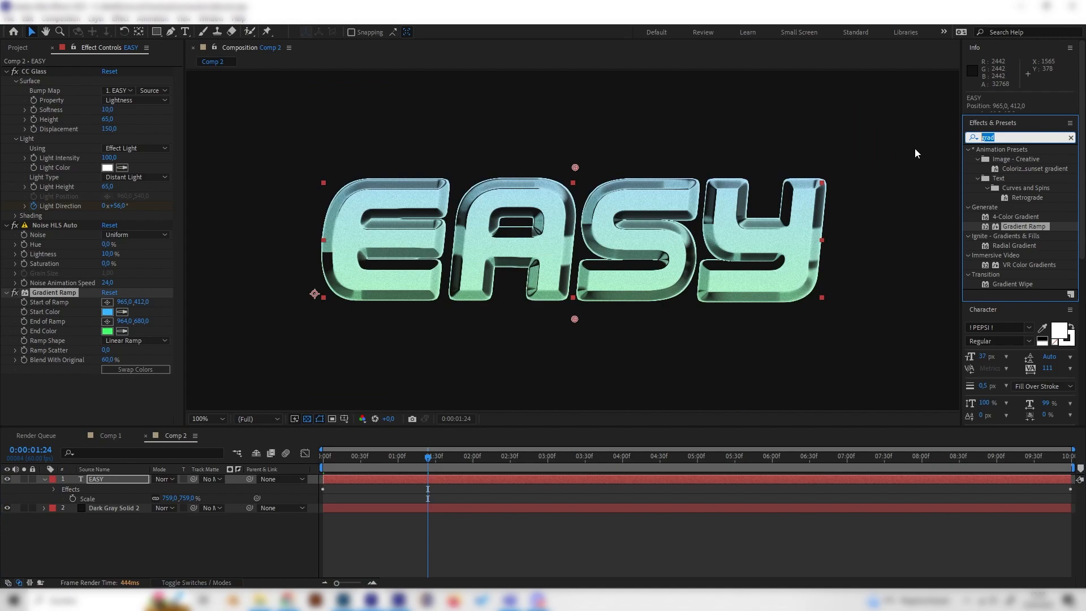
pyautogui.press('BackSpace')
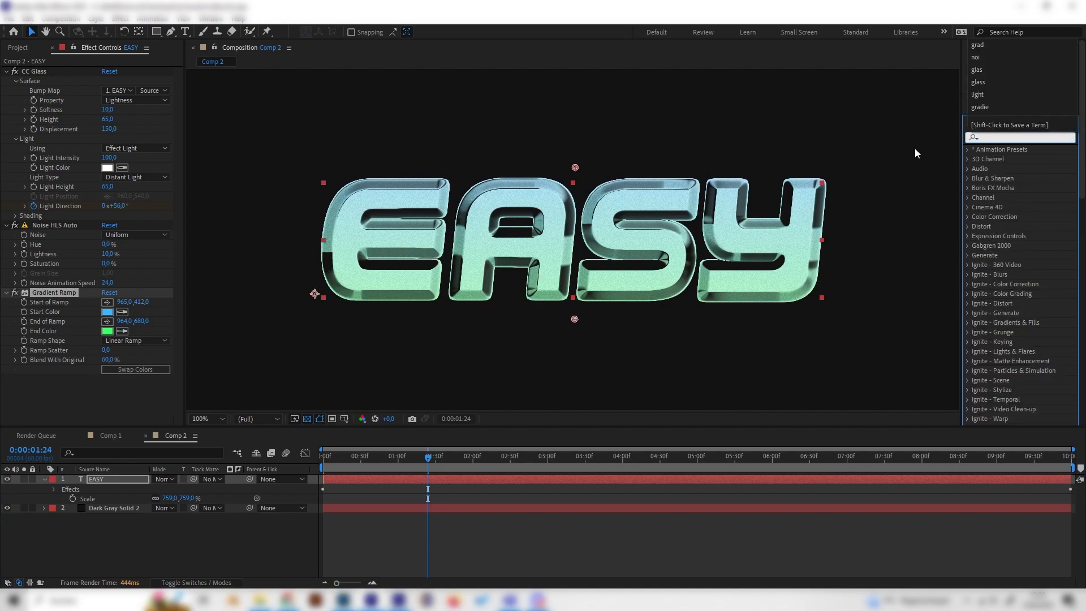
pyautogui.click(111, 435)
pyautogui.moveTo(354, 463); pyautogui.dragTo(398, 457)
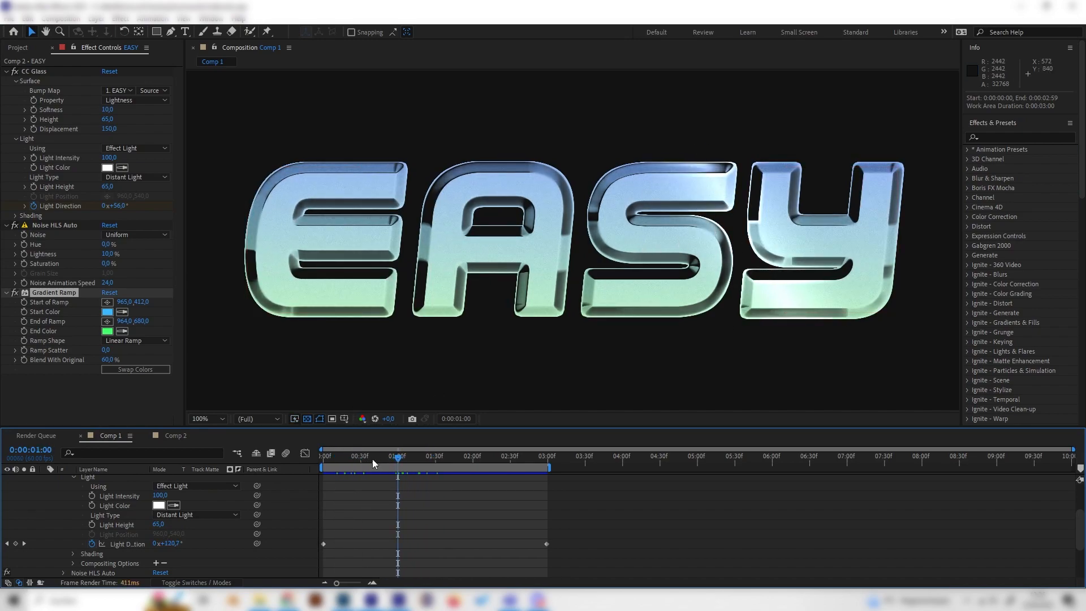
pyautogui.click(174, 436)
# Find the CC Light Sweep effect with the search "light sw" and add it to the EASY text layer.
pyautogui.click(118, 479)
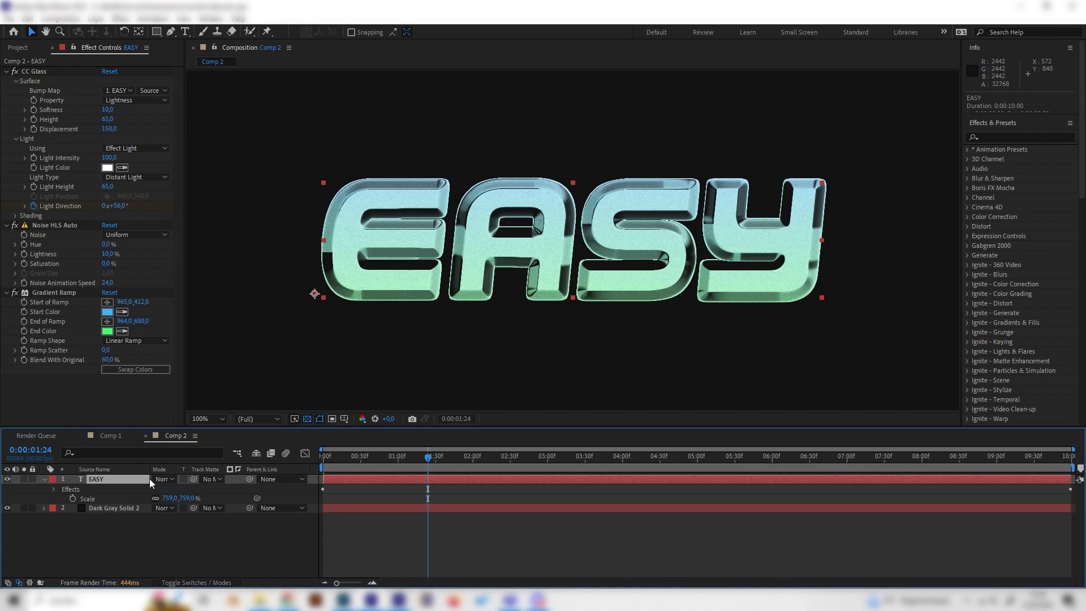
pyautogui.click(998, 137)
pyautogui.write('l')
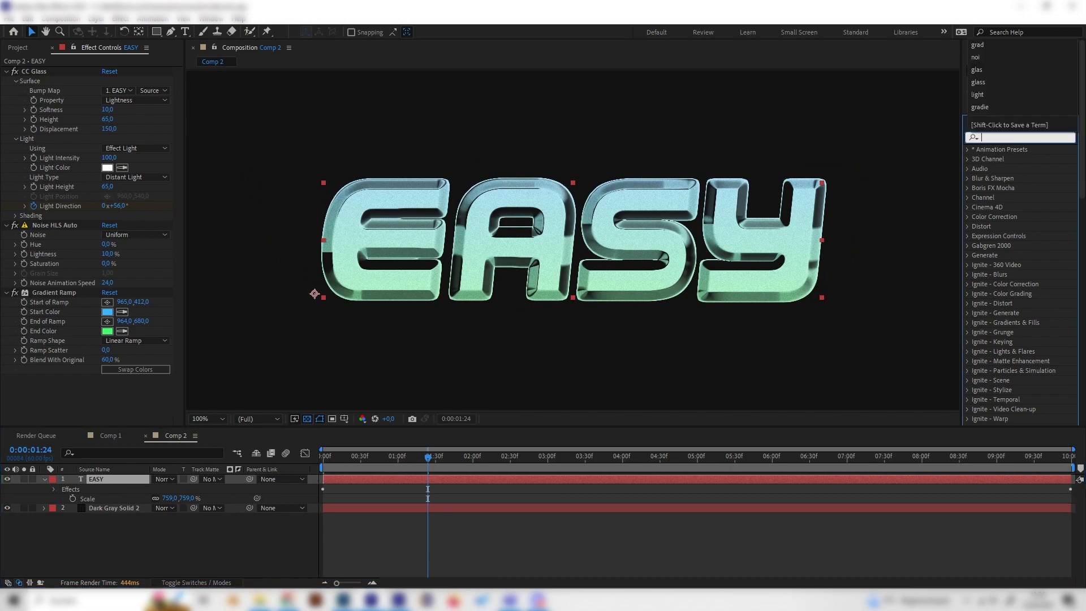
pyautogui.write('ight')
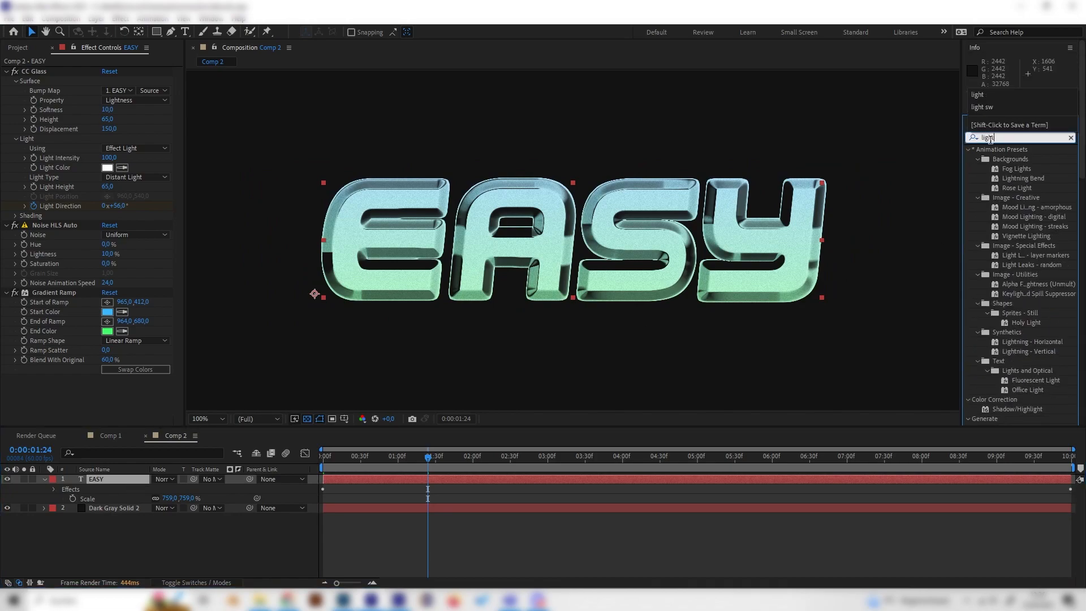
pyautogui.write(' sw')
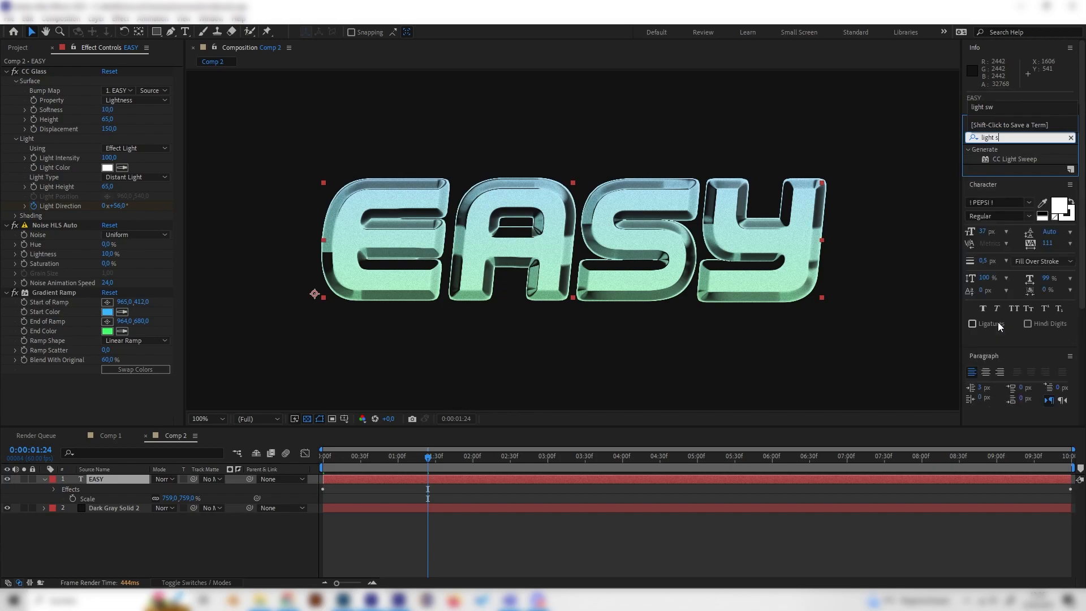
pyautogui.click(1018, 159)
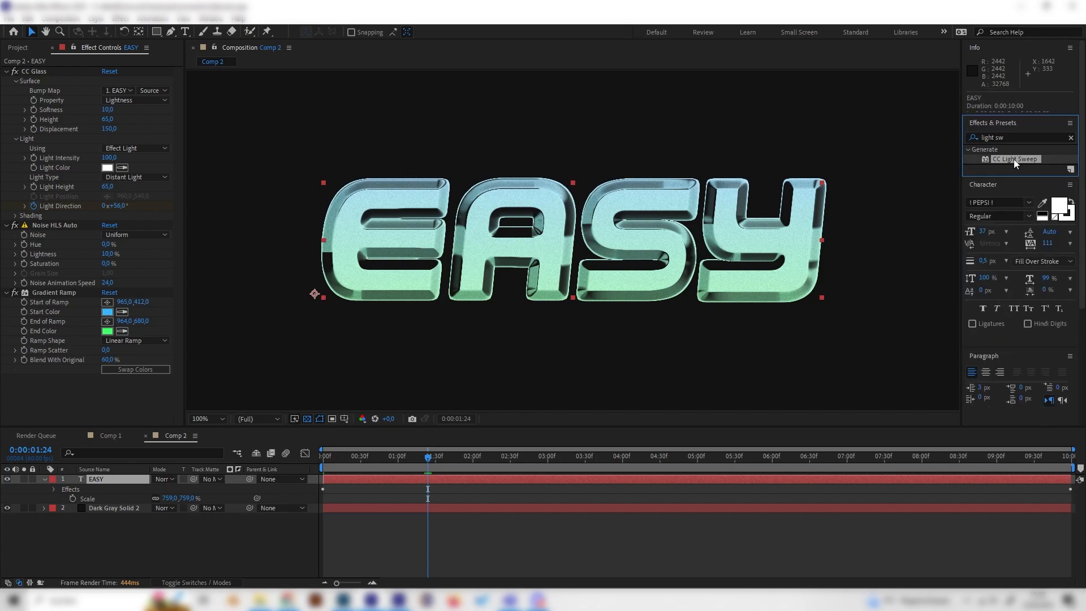
pyautogui.moveTo(1003, 160); pyautogui.dragTo(128, 481)
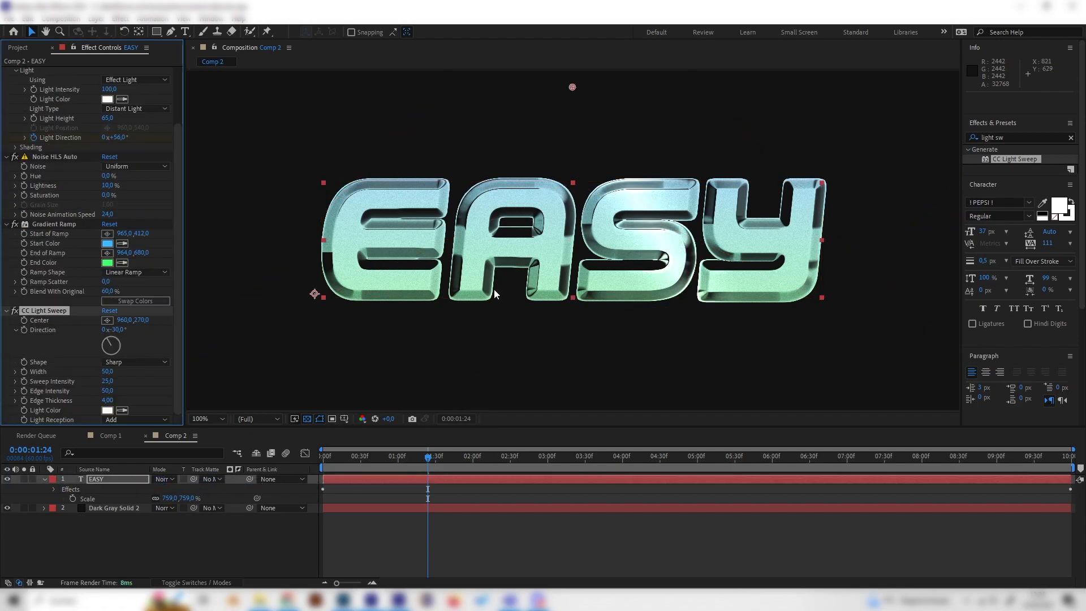
# At the first frame, place the CC Light Sweep Center left of the text at about 293, 413 and start keyframing it.
pyautogui.moveTo(571, 88); pyautogui.dragTo(573, 139)
pyautogui.moveTo(402, 460); pyautogui.dragTo(274, 477)
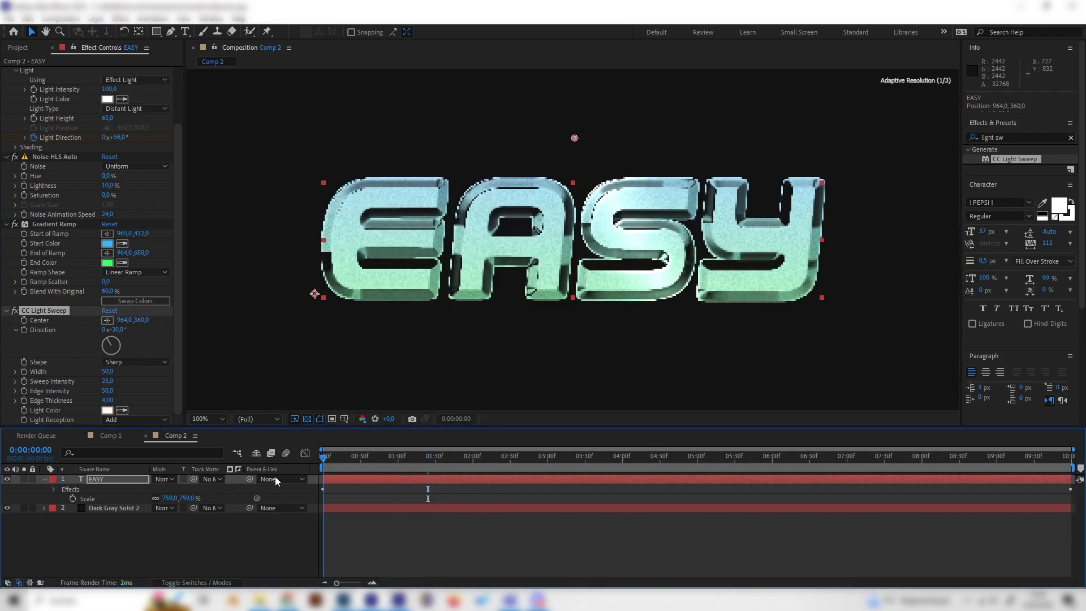
pyautogui.moveTo(573, 141); pyautogui.dragTo(193, 169)
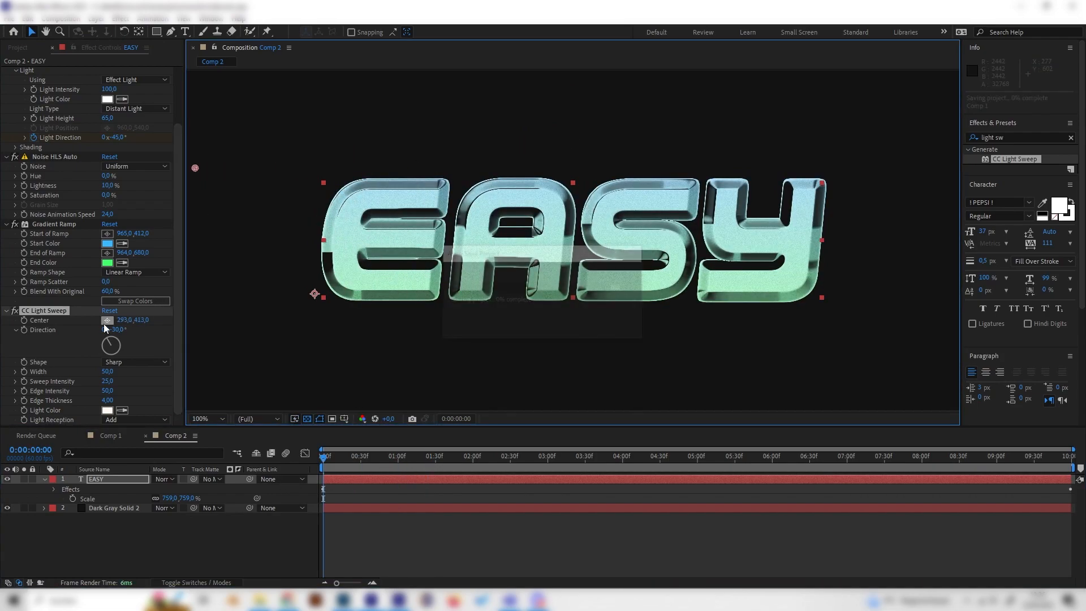
pyautogui.click(25, 320)
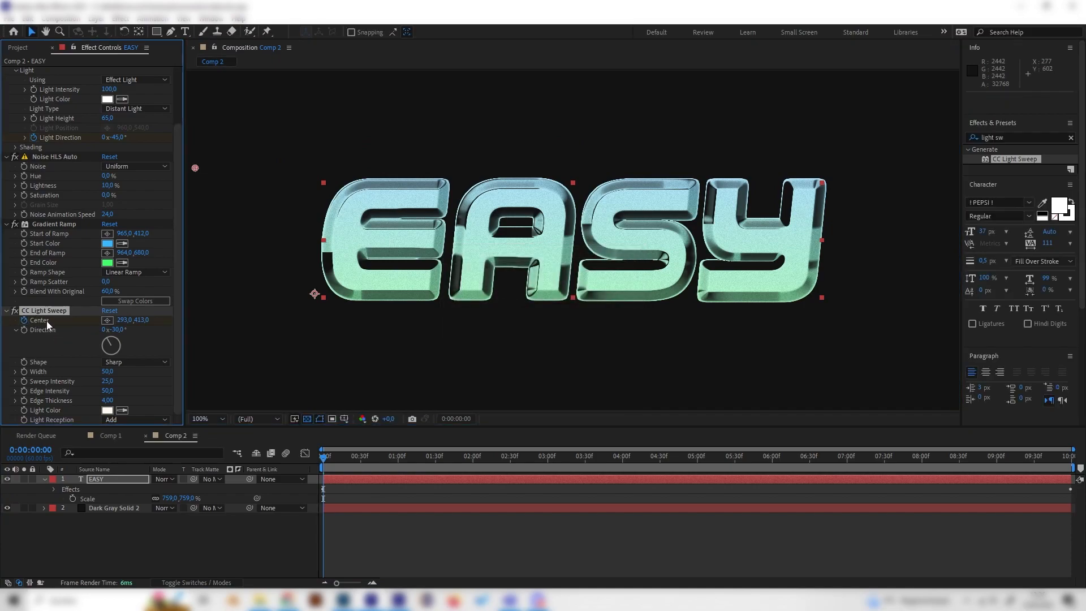
# Keyframe the sweep Center right of the text at about 1531, 413 at 0:00:02:00, and back left of it at 0:00:04:01.
pyautogui.moveTo(453, 458); pyautogui.dragTo(473, 456)
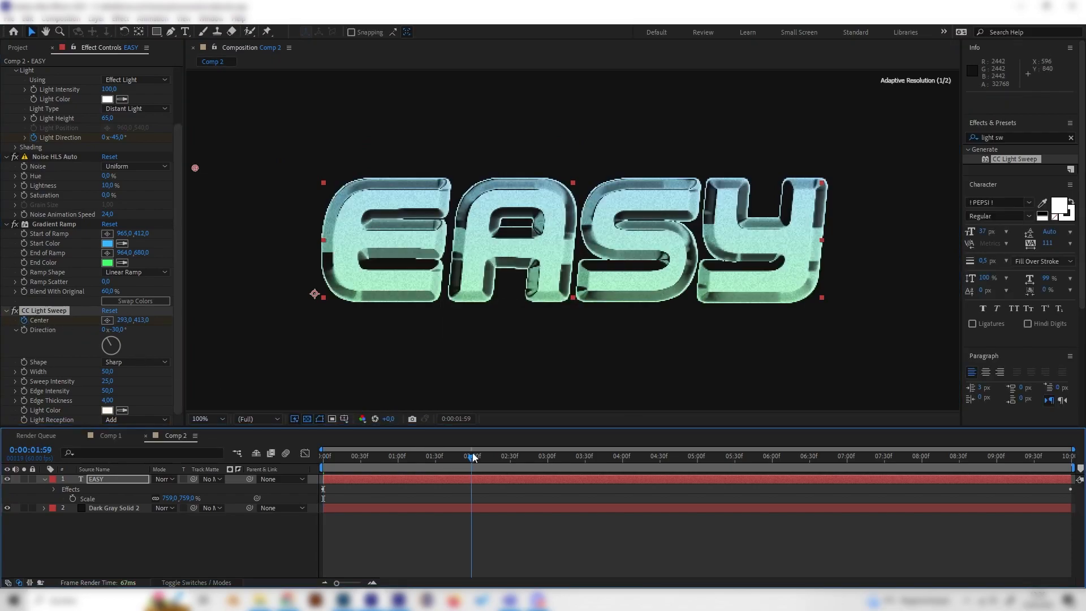
pyautogui.moveTo(127, 319); pyautogui.dragTo(814, 311)
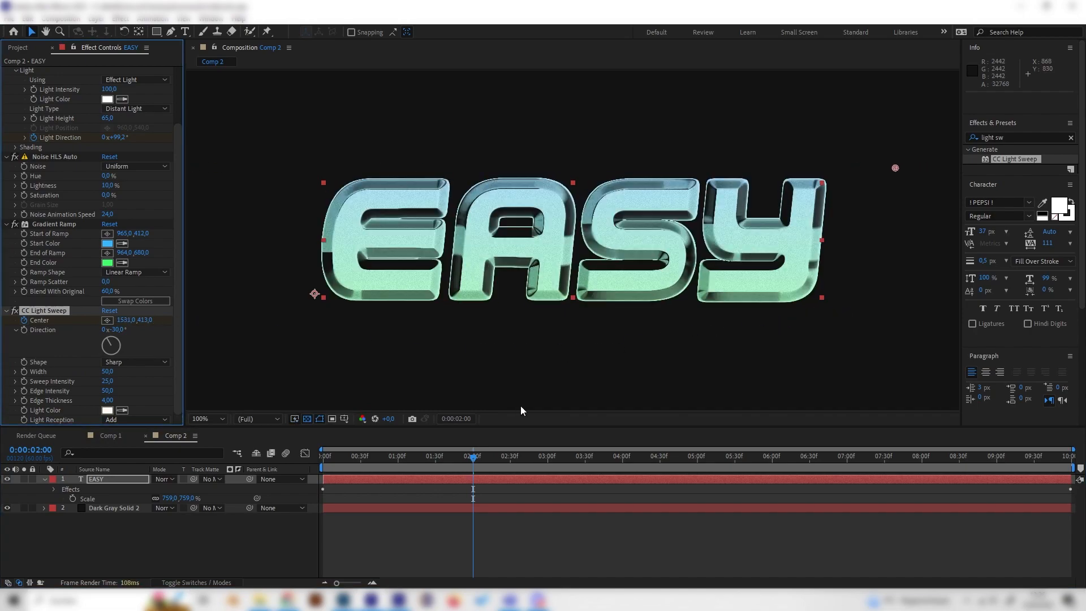
pyautogui.moveTo(616, 457); pyautogui.dragTo(623, 457)
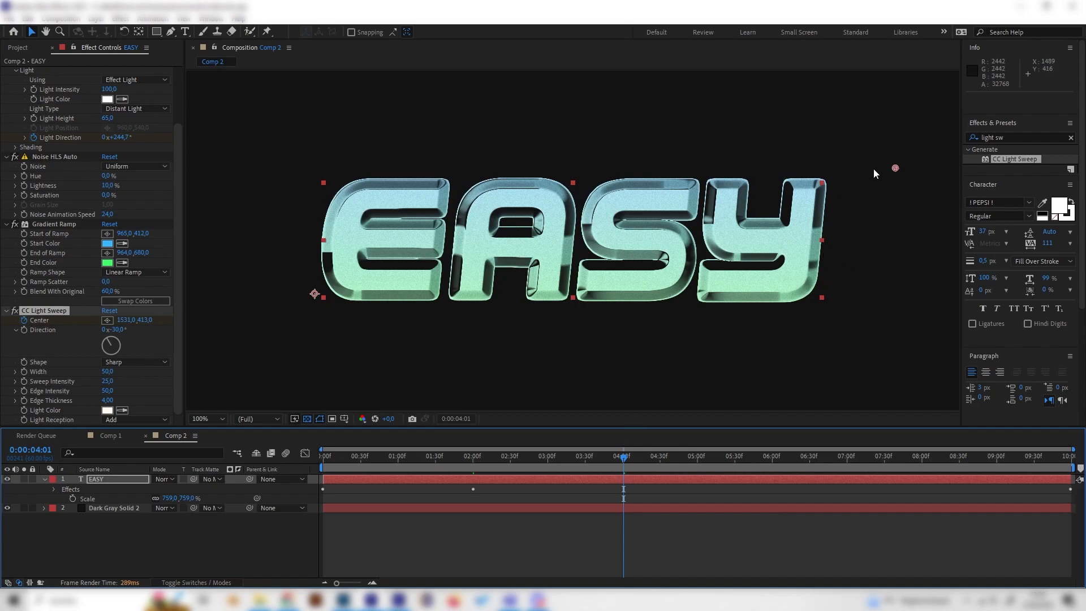
pyautogui.moveTo(895, 169); pyautogui.dragTo(252, 165)
# Continue alternating the sweep Center at 6, 8 and 9:59 seconds: right of the text, left at about 392, 411, and right again.
pyautogui.click(773, 455)
pyautogui.click(921, 456)
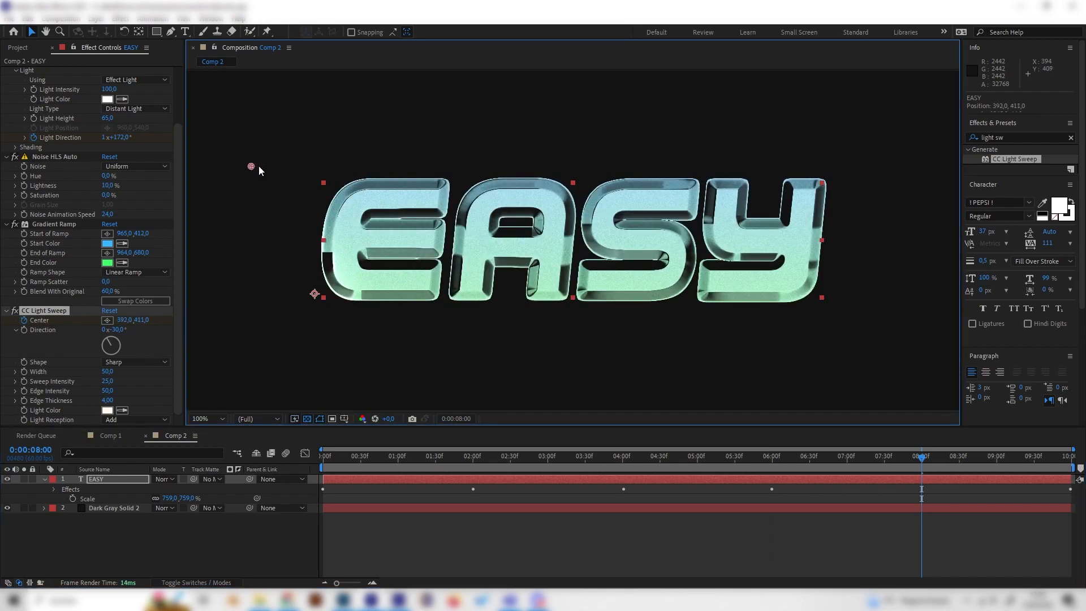
pyautogui.click(1059, 451)
pyautogui.moveTo(1052, 456); pyautogui.dragTo(1072, 456)
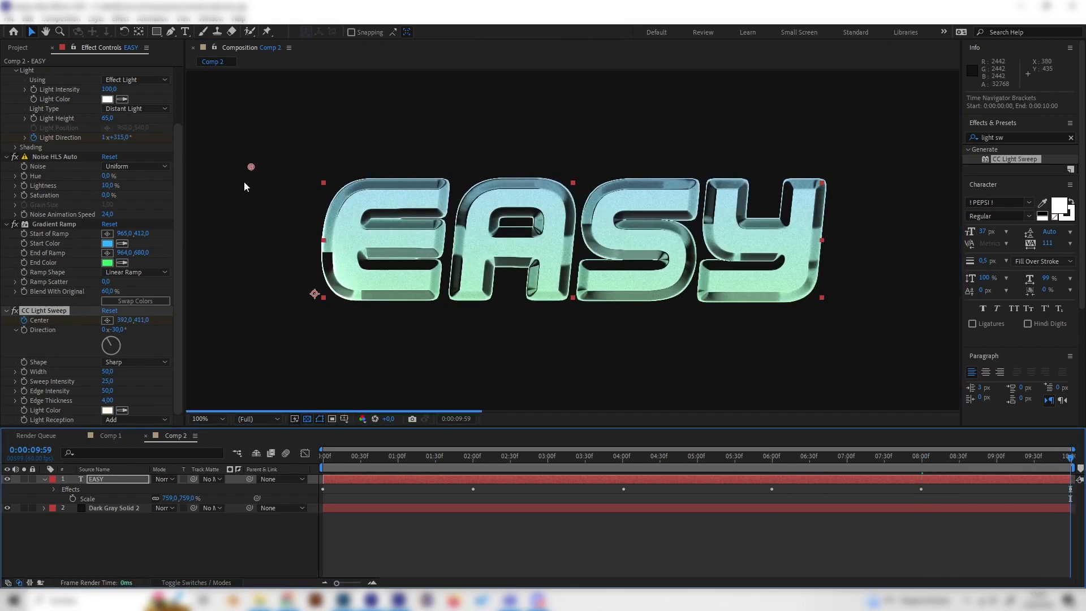
pyautogui.moveTo(251, 168); pyautogui.dragTo(861, 144)
# Play the light sweep animation from the first frame and scrub to 0:00:01:01 to examine it.
pyautogui.moveTo(602, 466); pyautogui.dragTo(311, 468)
pyautogui.press('space')
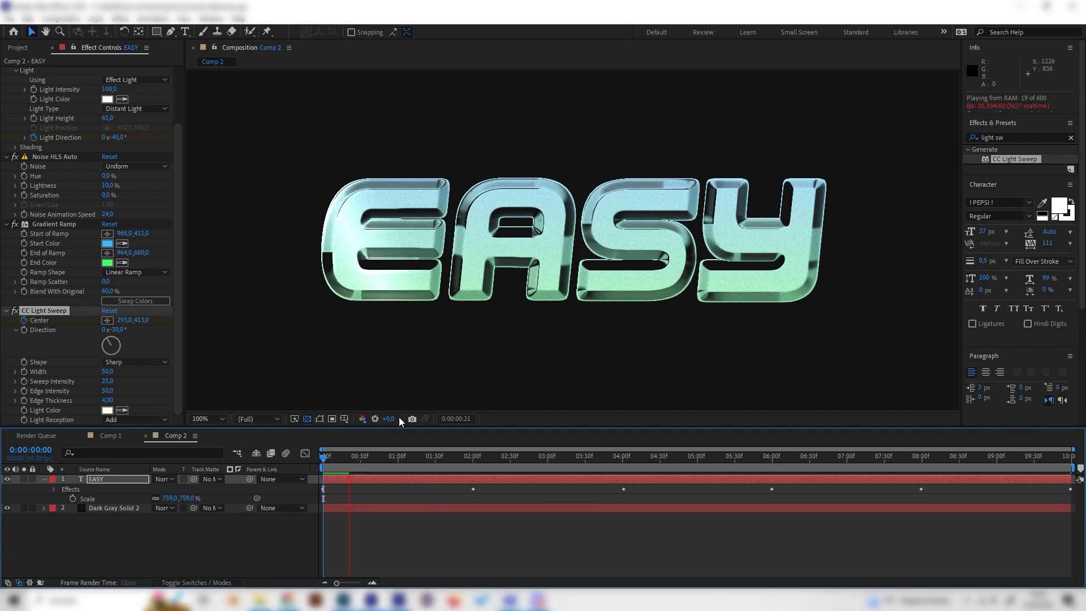
pyautogui.moveTo(374, 459); pyautogui.dragTo(399, 481)
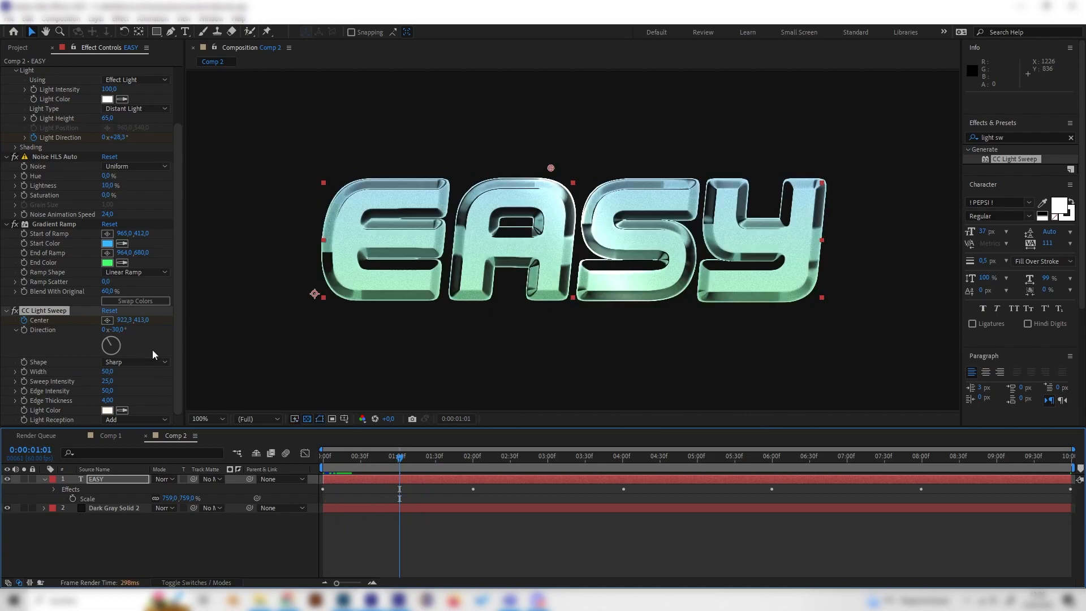
# Try a CC Light Sweep Width of 100 and a Sweep Intensity of 20, checking the sweep at 0:00:02:47.
pyautogui.click(106, 371)
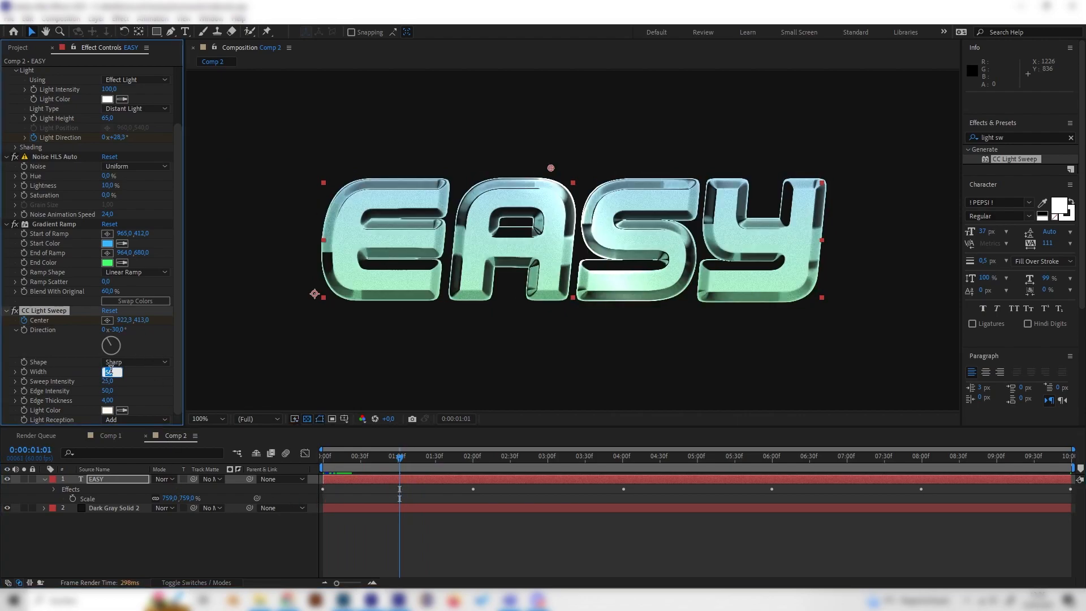
pyautogui.write('100')
pyautogui.press('Return')
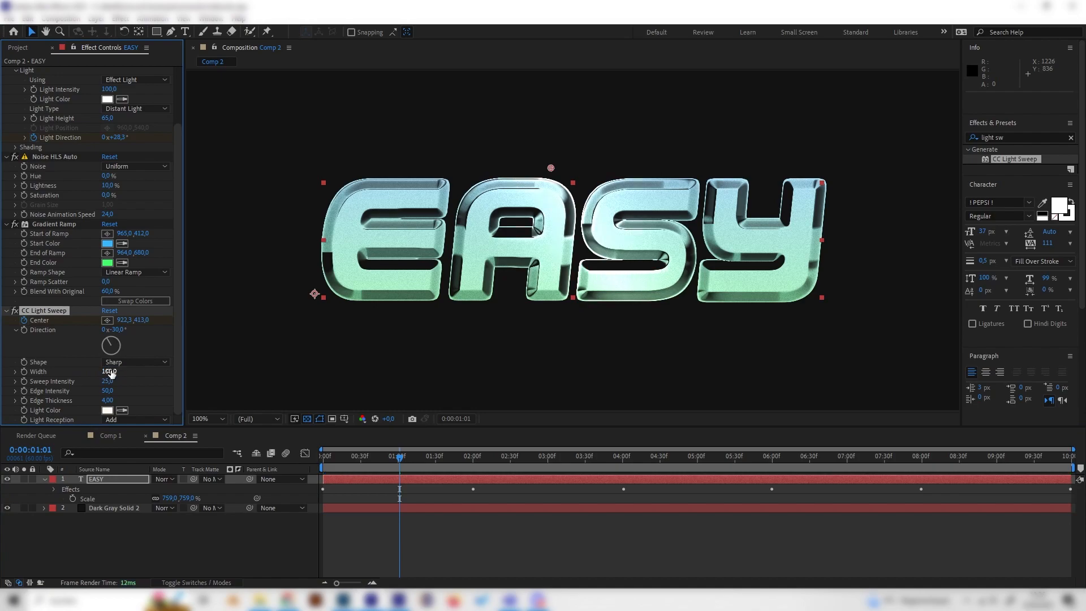
pyautogui.moveTo(437, 457); pyautogui.dragTo(531, 457)
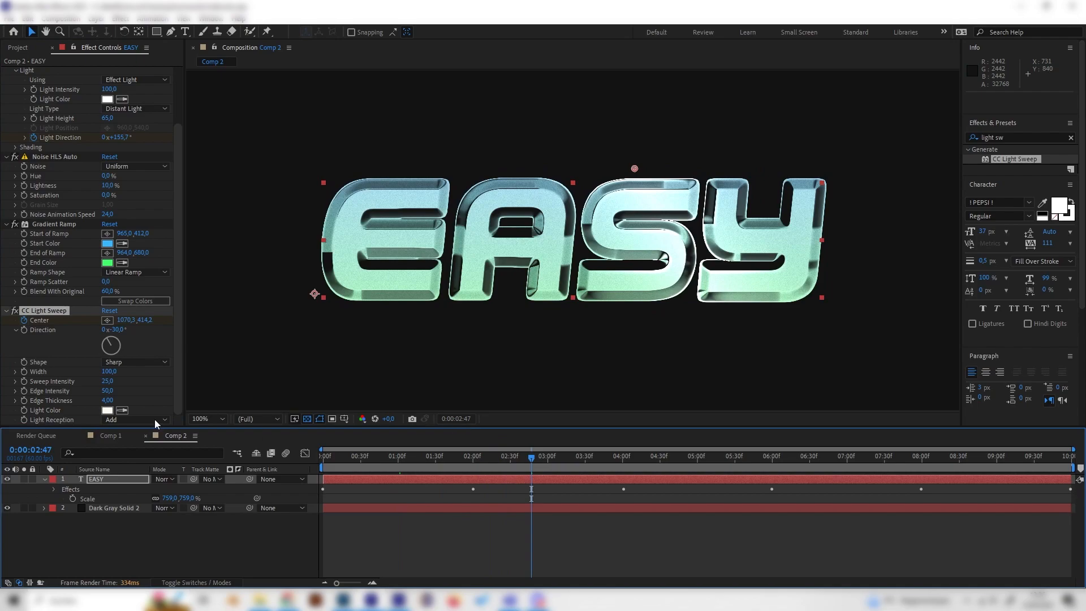
pyautogui.click(110, 381)
pyautogui.press('Return')
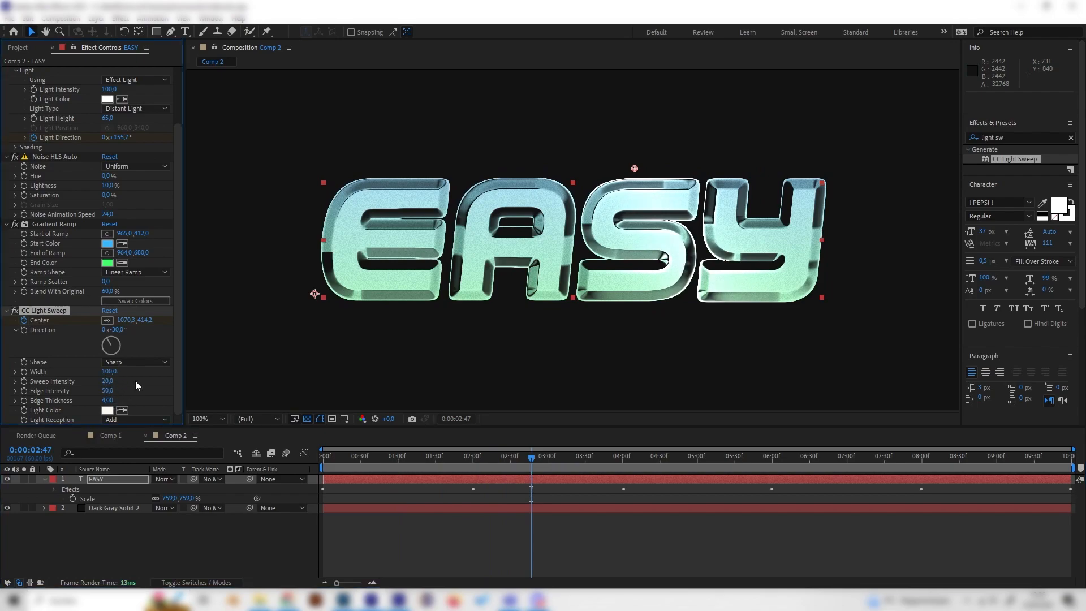
# Set the CC Light Sweep's Sweep Intensity to 50 and its Width to 70, and scrub the timeline to check the highlight.
pyautogui.click(107, 381)
pyautogui.write('50')
pyautogui.press('Return')
pyautogui.click(113, 372)
pyautogui.write('70')
pyautogui.press('Return')
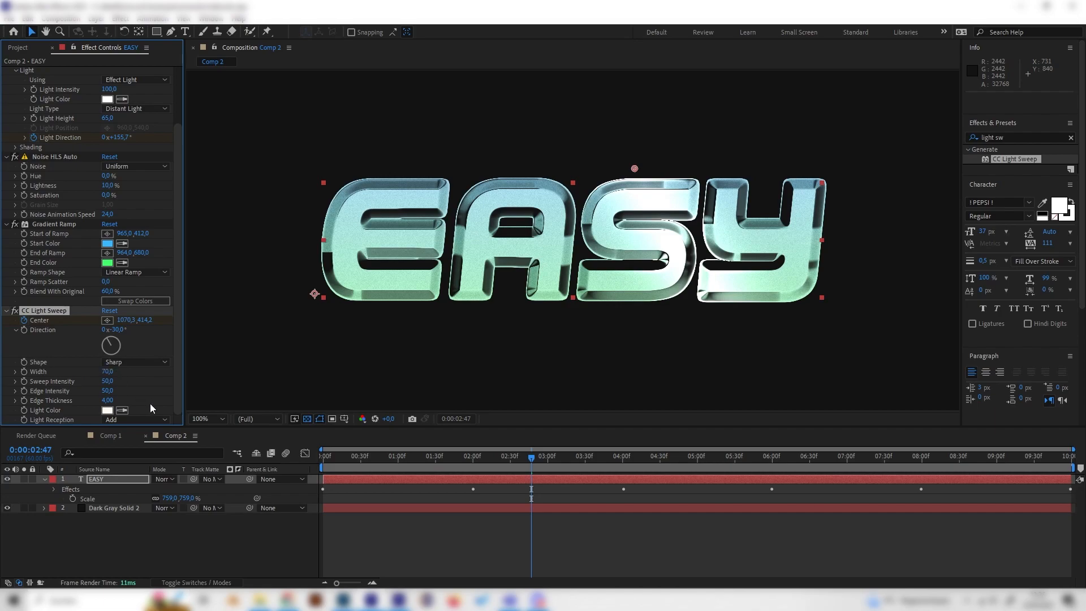
pyautogui.moveTo(521, 478); pyautogui.dragTo(456, 521)
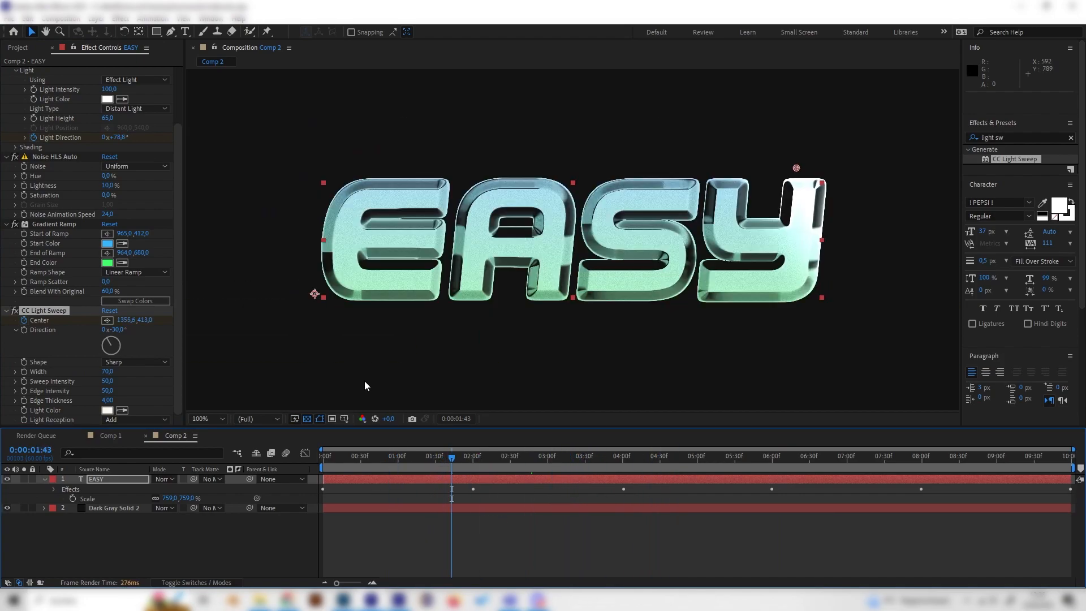